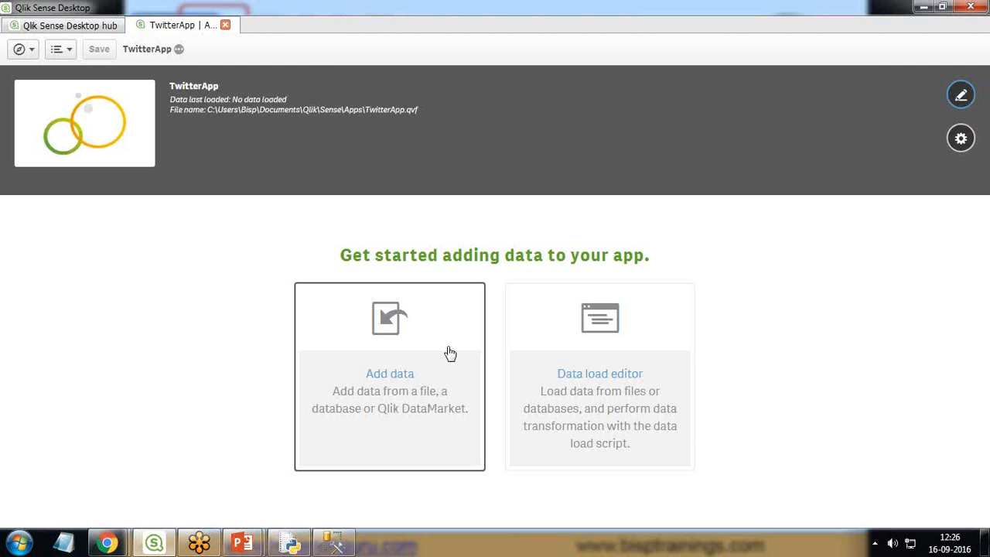
# Step: Start adding data through a REST connection and review its request, authentication, pagination and query settings
pyautogui.click(382, 365)
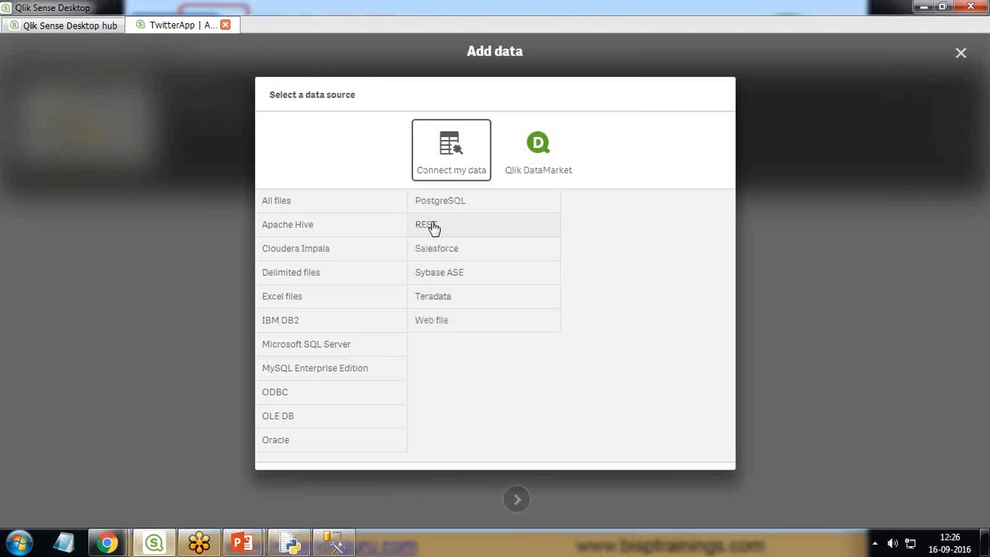
pyautogui.click(432, 225)
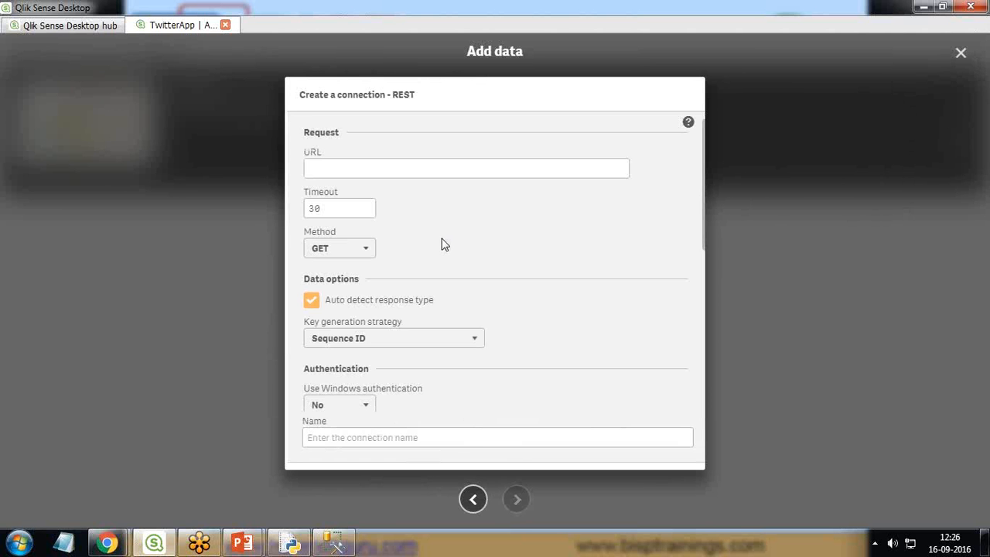
pyautogui.click(377, 170)
pyautogui.scroll(-3, 426, 360)
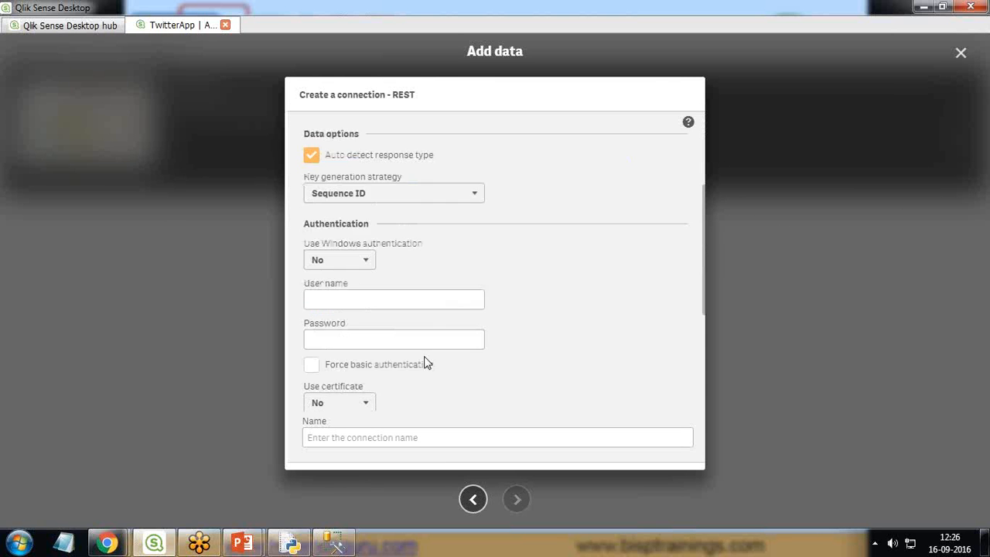
pyautogui.scroll(-3, 426, 360)
pyautogui.scroll(5, 361, 285)
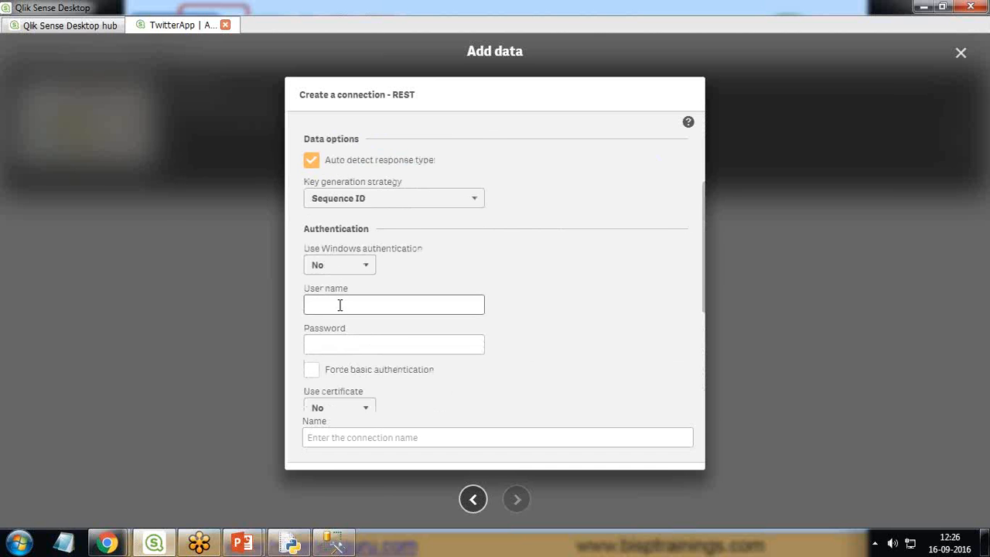
pyautogui.scroll(-3, 342, 311)
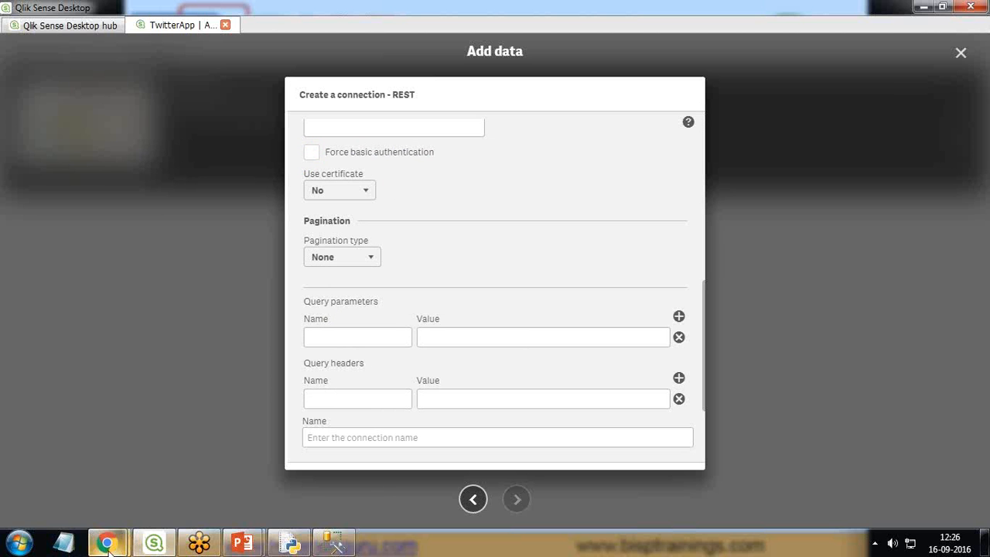
# Step: Switch to the Twitter API Console Tool in Chrome and check the signed-in account's menu
pyautogui.moveTo(108, 541)
pyautogui.click(227, 479)
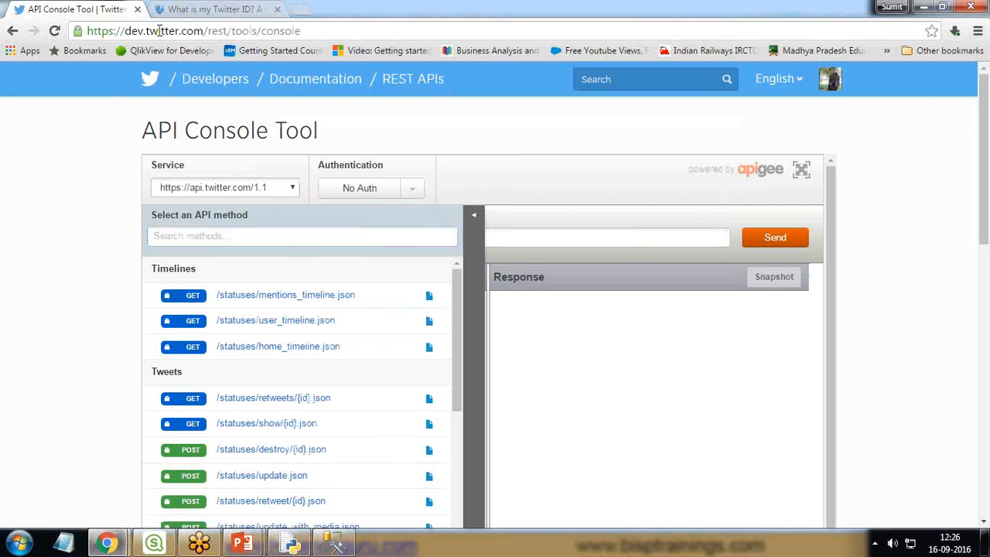
pyautogui.click(830, 80)
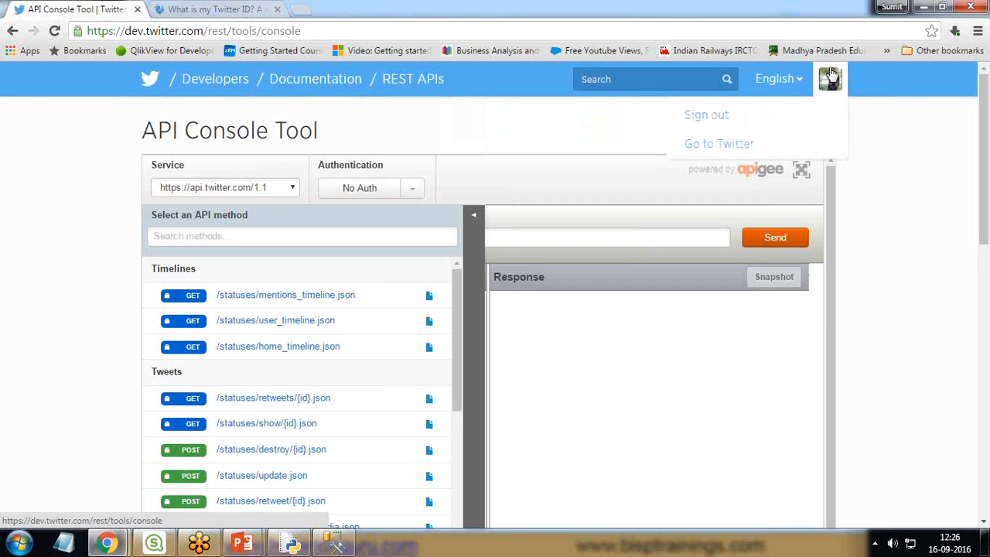
pyautogui.moveTo(825, 83)
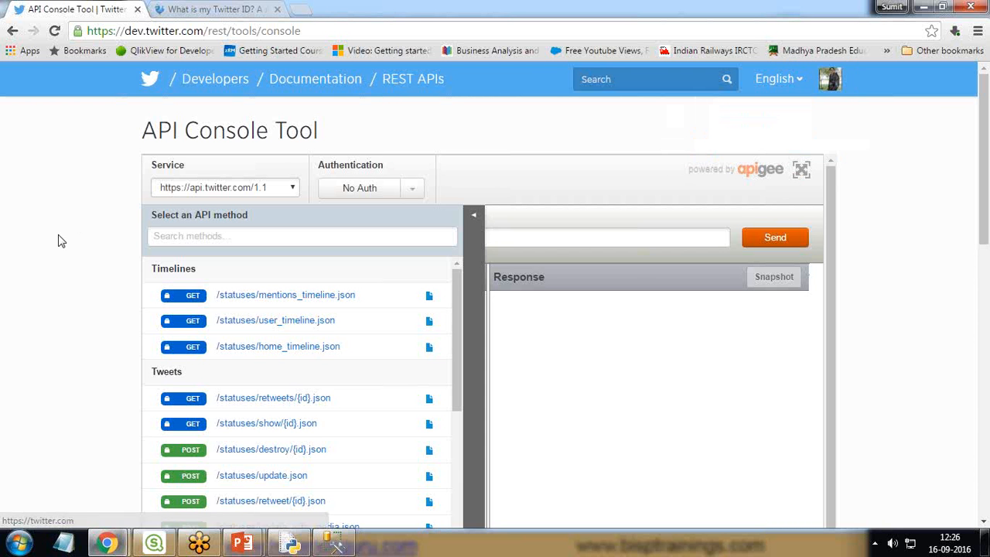
# Step: Look through the API methods and select the GET method /statuses/user_timeline.json under Timelines
pyautogui.scroll(-3, 66, 232)
pyautogui.scroll(2, 95, 210)
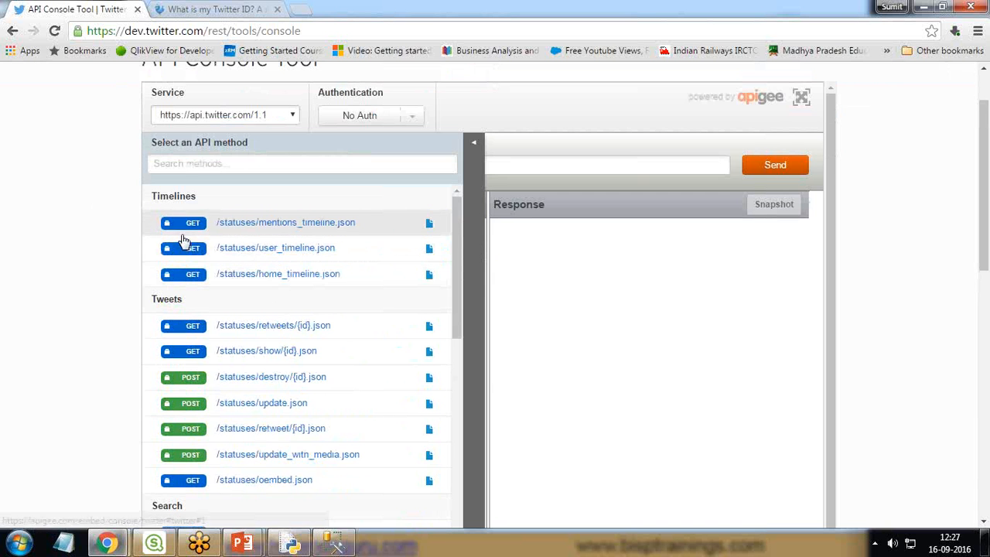
pyautogui.scroll(1, 62, 284)
pyautogui.scroll(-1, 62, 283)
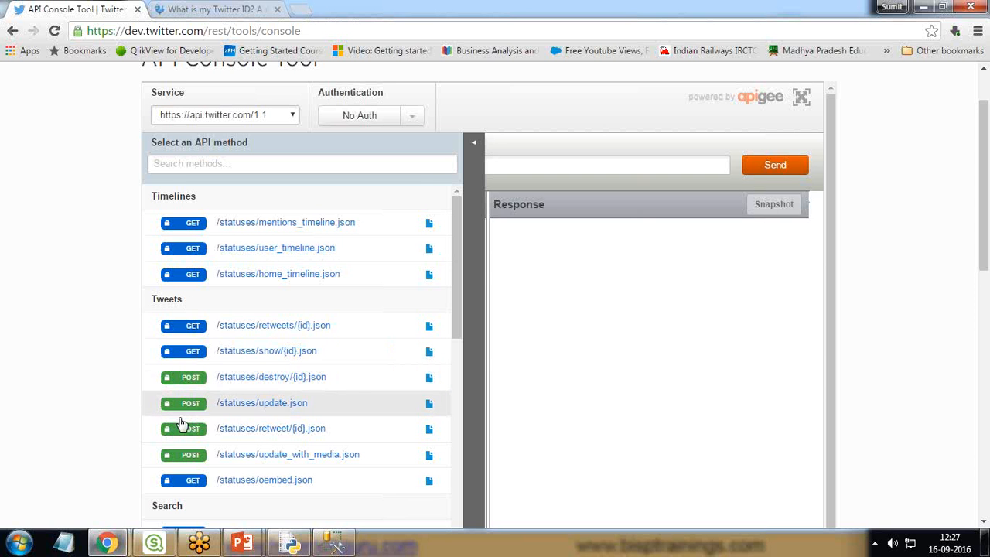
pyautogui.moveTo(250, 250)
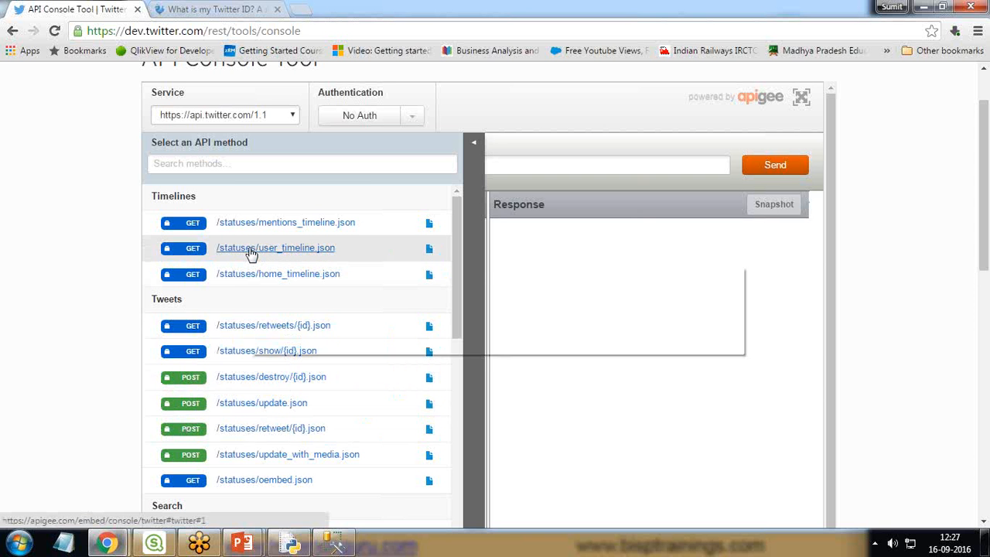
pyautogui.click(302, 253)
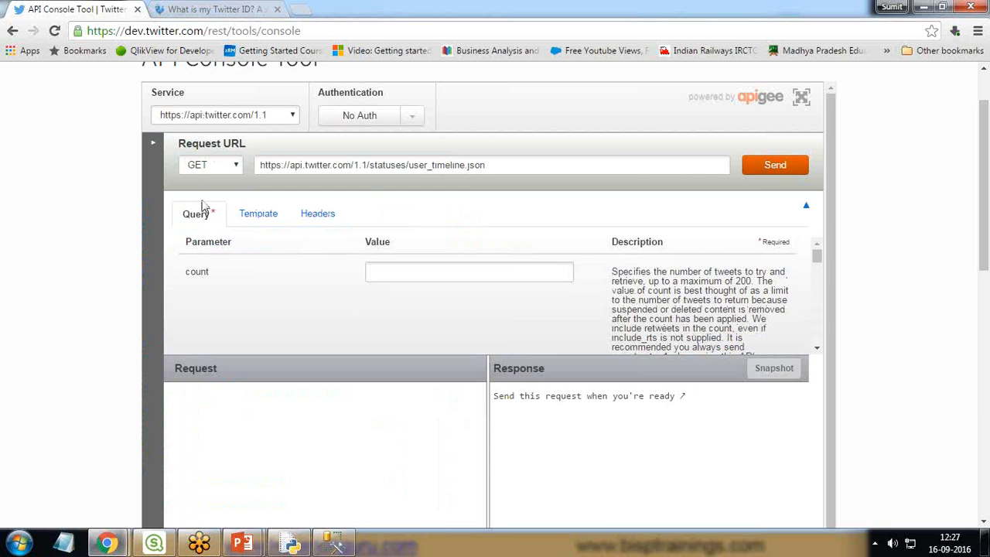
# Step: Set the console's authentication to OAuth 1 and start signing in with Twitter
pyautogui.scroll(2, 109, 234)
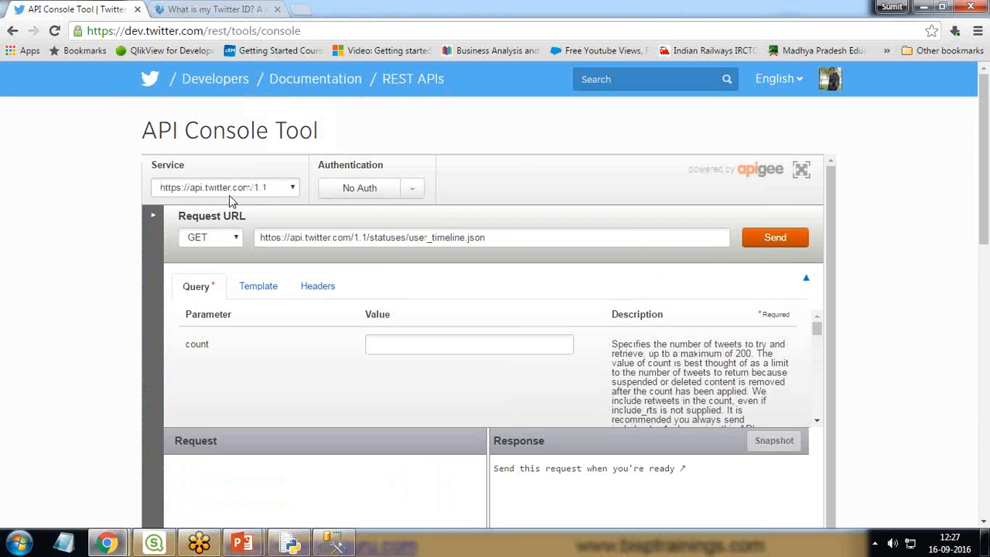
pyautogui.click(417, 191)
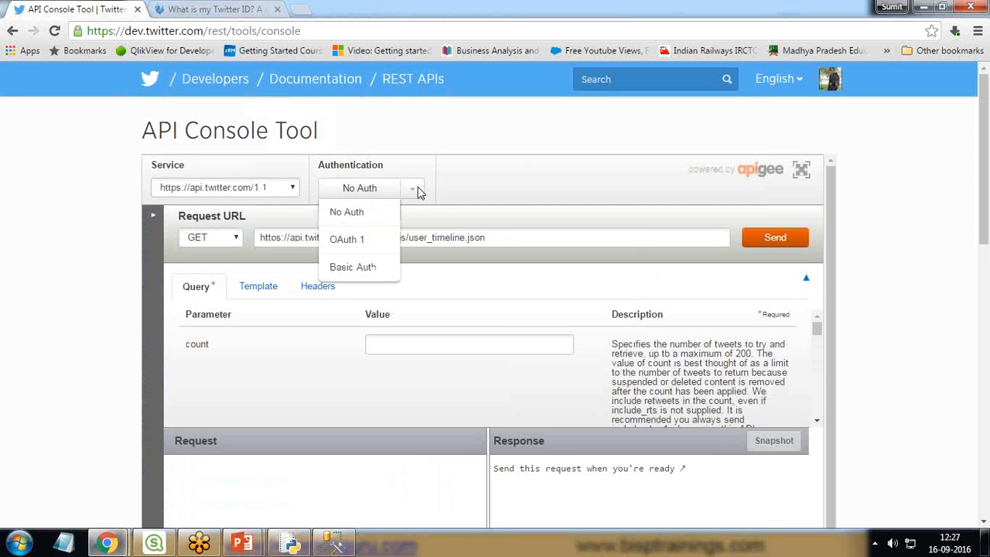
pyautogui.click(345, 241)
pyautogui.scroll(-3, 607, 279)
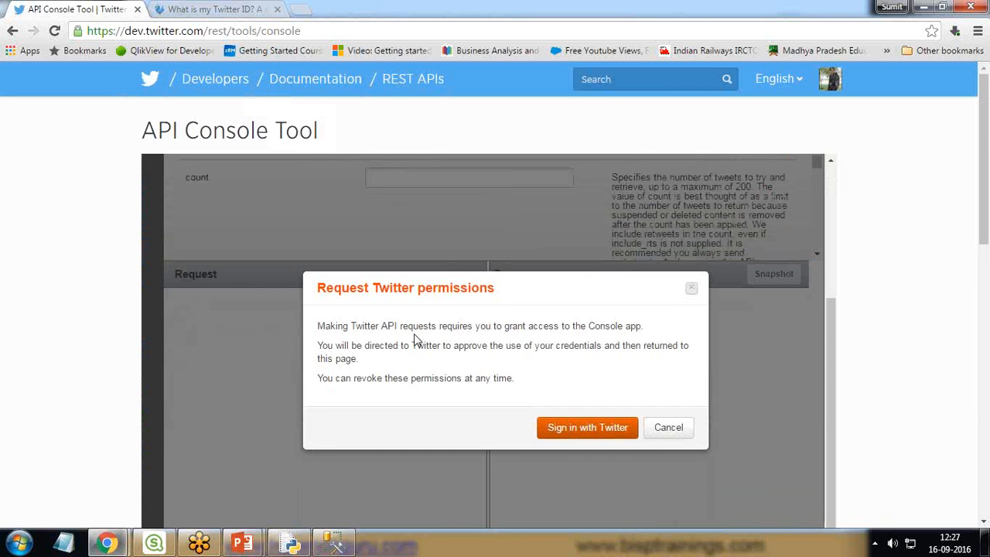
pyautogui.click(594, 433)
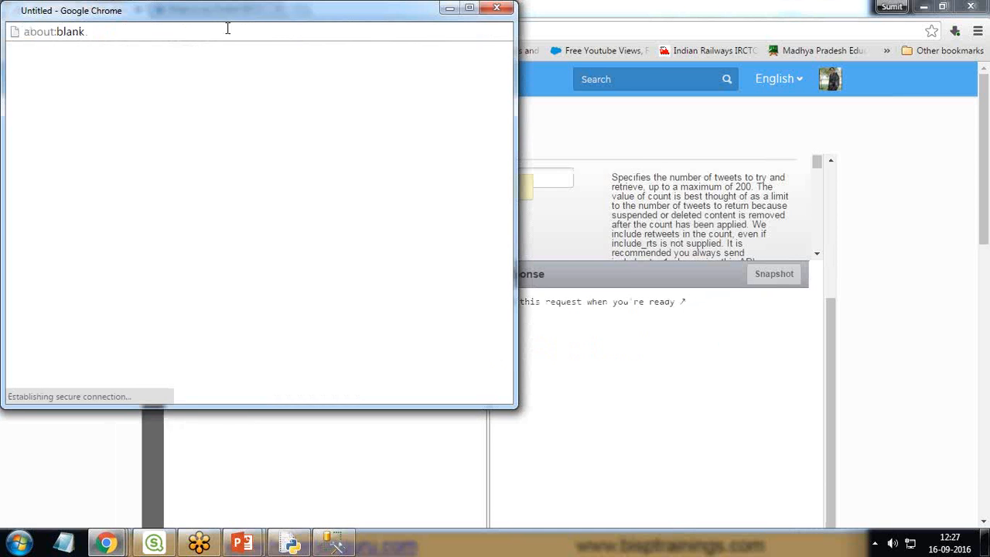
pyautogui.moveTo(217, 18); pyautogui.dragTo(329, 80)
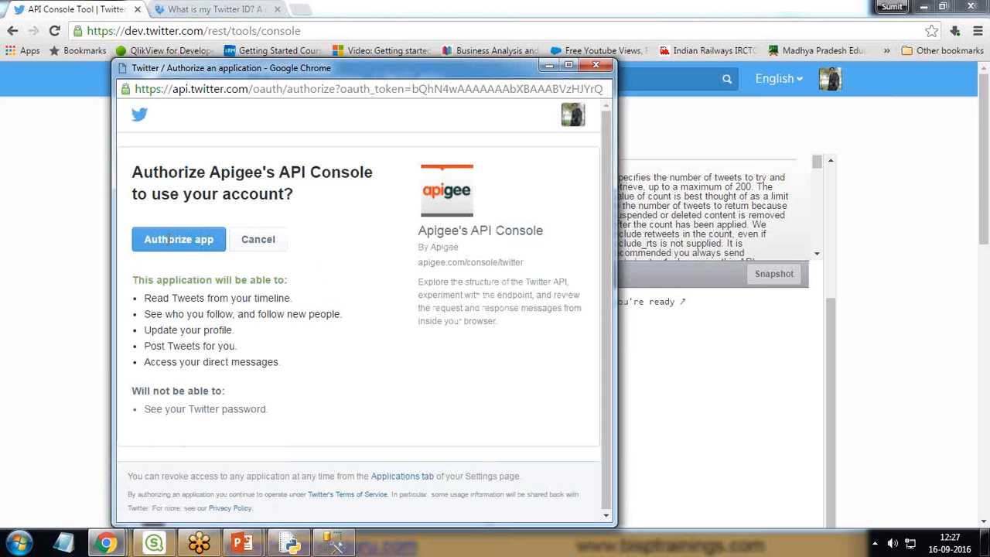
# Step: Review the permissions requested by Apigee's API Console and authorize the app to use the account
pyautogui.moveTo(145, 298); pyautogui.dragTo(280, 302)
pyautogui.moveTo(145, 314); pyautogui.dragTo(342, 313)
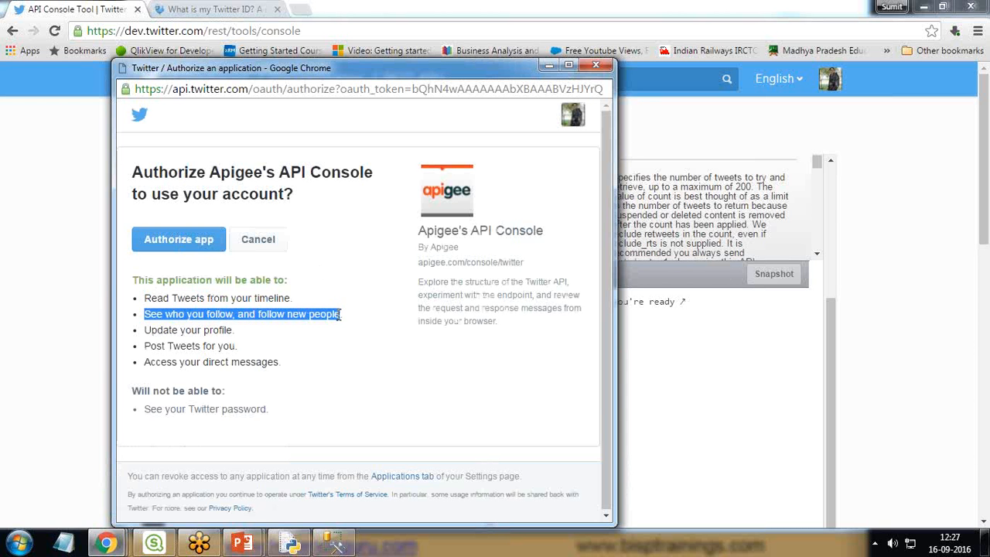
pyautogui.moveTo(145, 330); pyautogui.dragTo(221, 330)
pyautogui.moveTo(146, 346); pyautogui.dragTo(230, 346)
pyautogui.moveTo(146, 362); pyautogui.dragTo(272, 367)
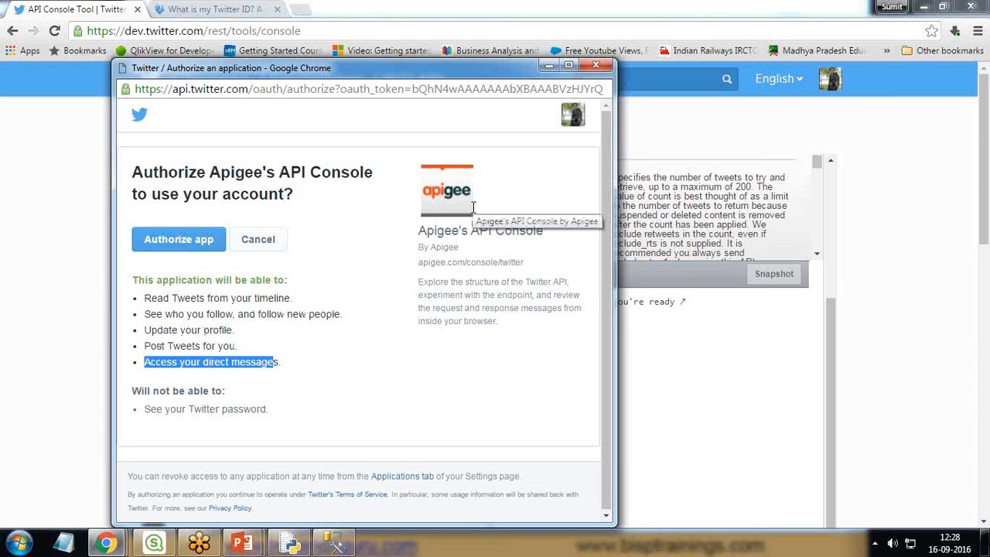
pyautogui.click(175, 243)
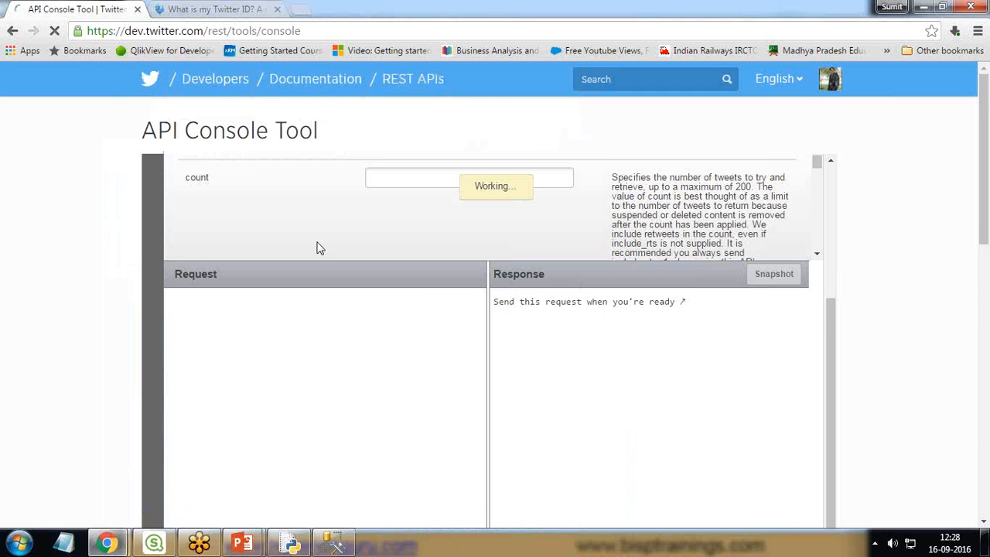
# Step: Look through the user_timeline query parameters for the required ones, including user_id and screen_name
pyautogui.scroll(3, 412, 286)
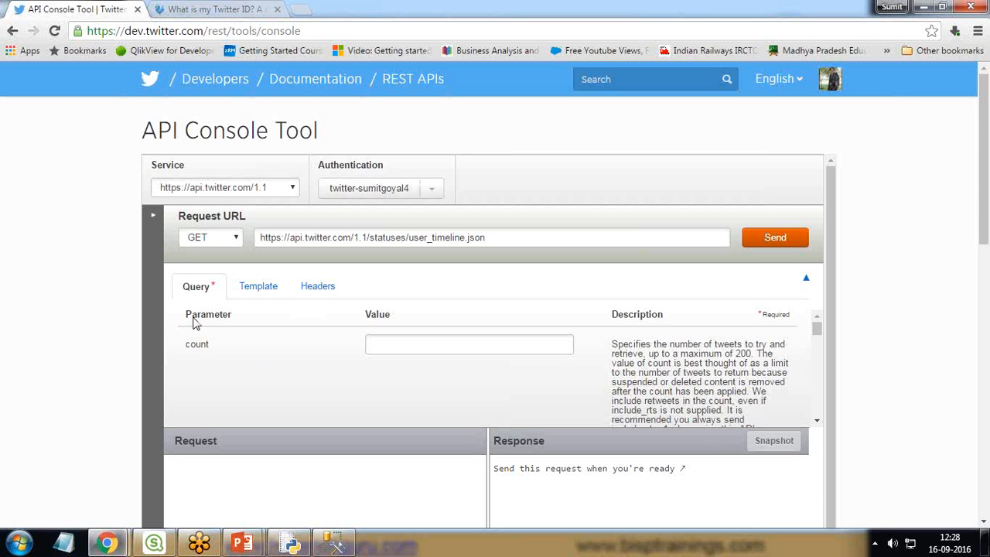
pyautogui.scroll(-1, 256, 361)
pyautogui.scroll(2, 218, 346)
pyautogui.scroll(-2, 209, 352)
pyautogui.scroll(-2, 220, 347)
pyautogui.scroll(-5, 247, 386)
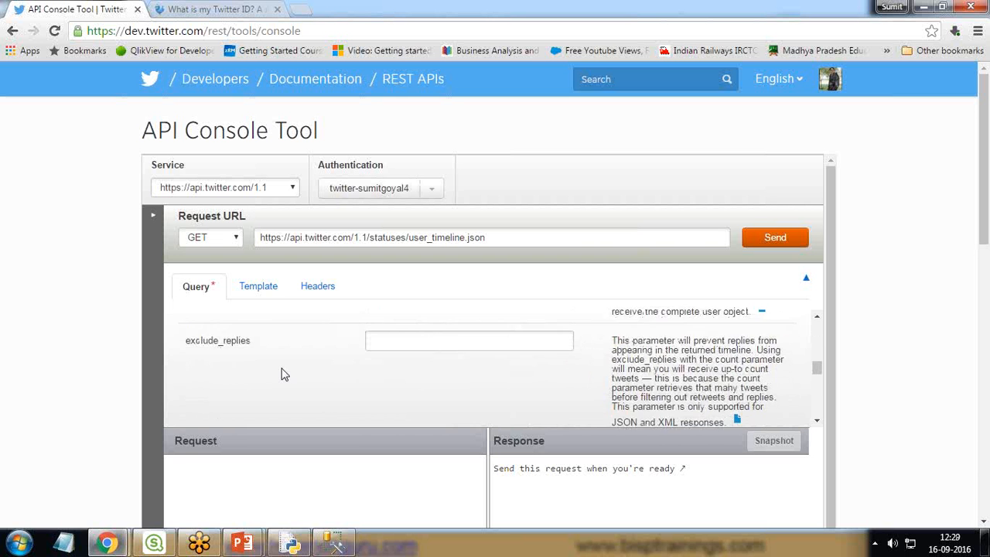
pyautogui.scroll(-3, 282, 375)
pyautogui.scroll(2, 224, 340)
pyautogui.moveTo(228, 340); pyautogui.dragTo(186, 337)
pyautogui.moveTo(267, 400); pyautogui.dragTo(185, 400)
pyautogui.click(219, 382)
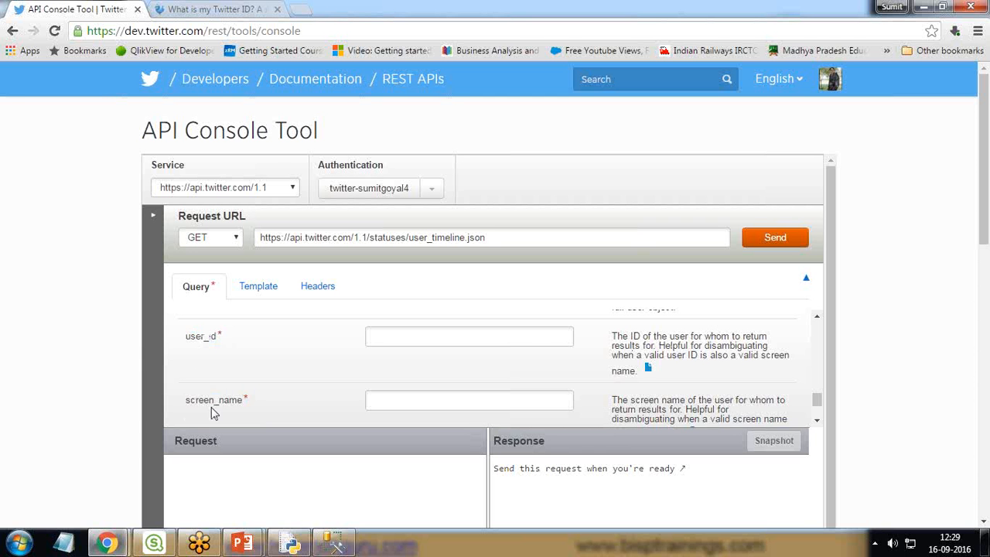
# Step: Enter the account's screen name as the screen_name query parameter and copy it
pyautogui.click(430, 406)
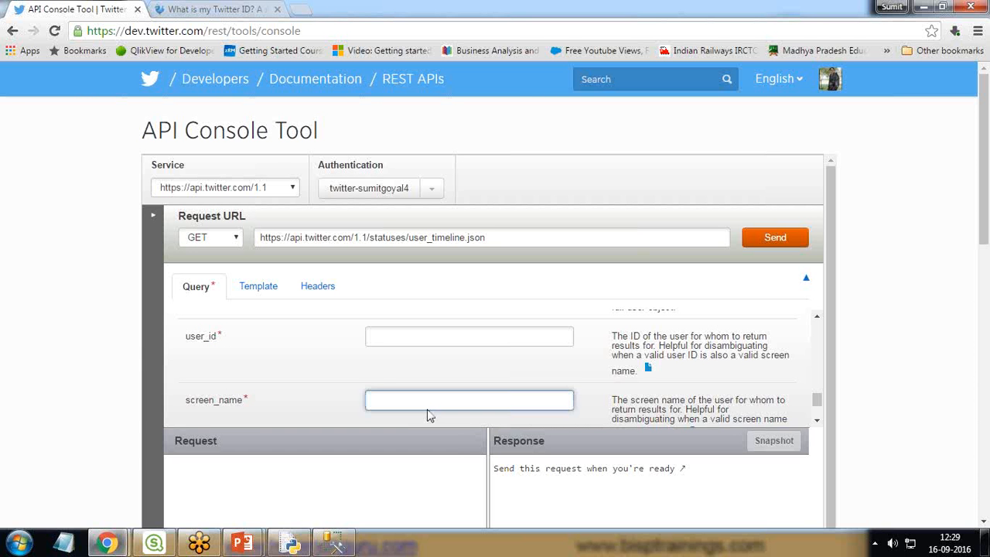
pyautogui.moveTo(426, 400); pyautogui.dragTo(354, 400)
pyautogui.hotkey('ctrl', 'c')
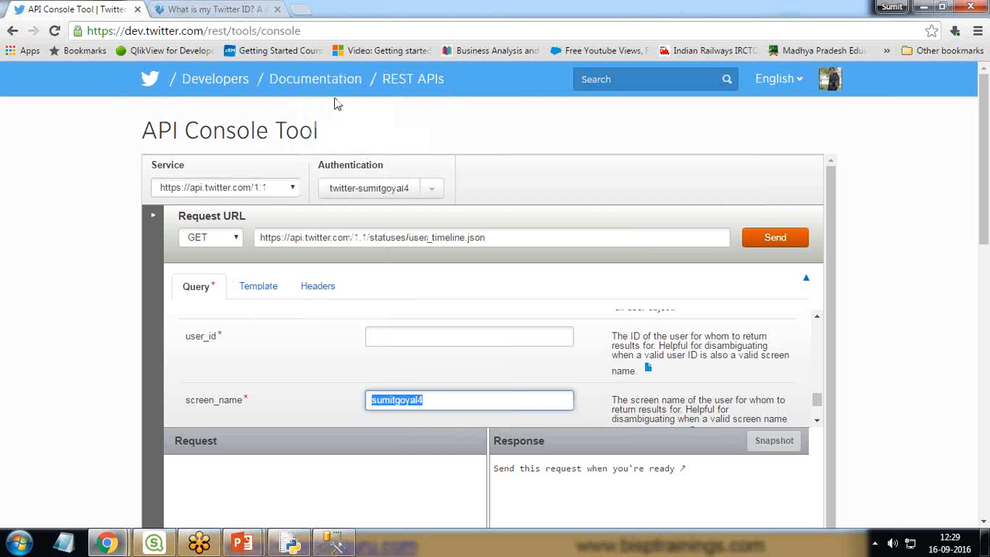
# Step: Look up the account's Twitter ID on mytwitterid.com using the copied screen name
pyautogui.click(242, 8)
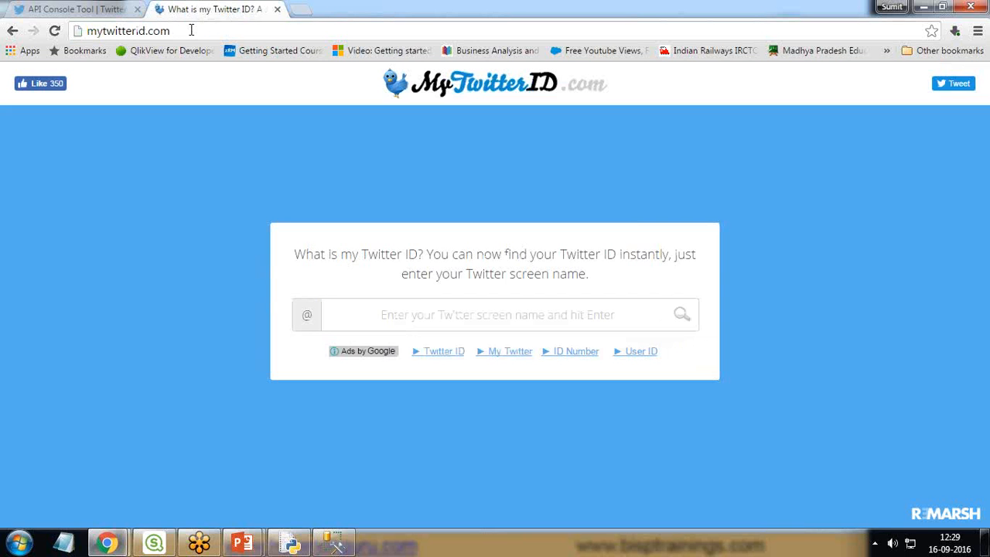
pyautogui.moveTo(187, 30); pyautogui.dragTo(86, 31)
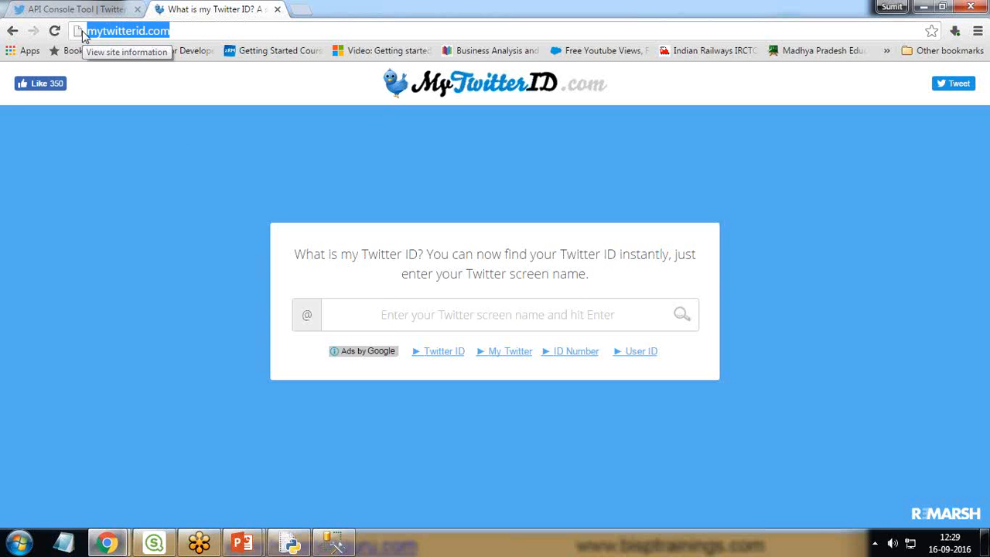
pyautogui.click(447, 318)
pyautogui.hotkey('ctrl', 'v')
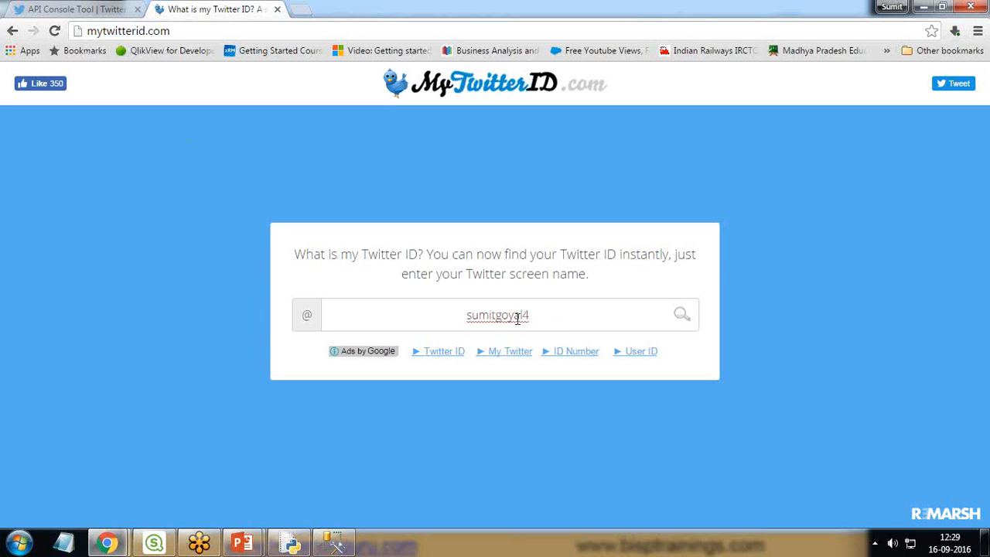
pyautogui.click(972, 490)
pyautogui.press('Return')
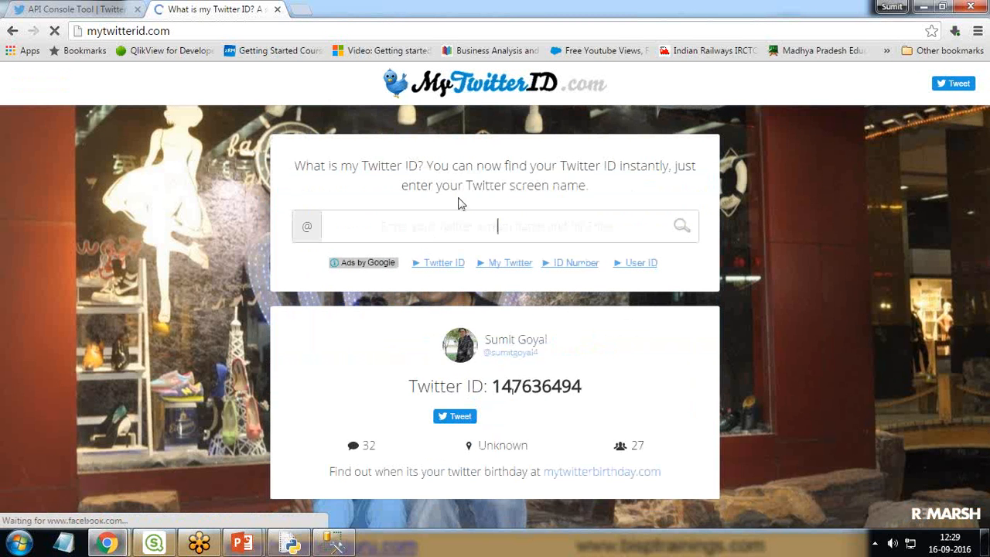
# Step: Copy the found Twitter ID and paste it into the user_id query parameter of the API console
pyautogui.moveTo(492, 386); pyautogui.dragTo(588, 386)
pyautogui.rightClick(540, 389)
pyautogui.click(574, 398)
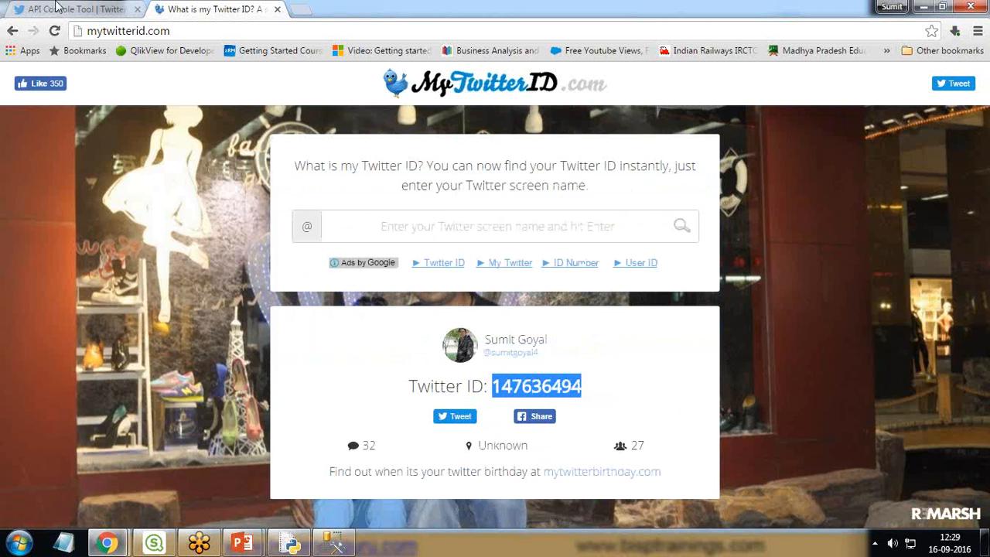
pyautogui.click(76, 9)
pyautogui.click(379, 339)
pyautogui.rightClick(380, 339)
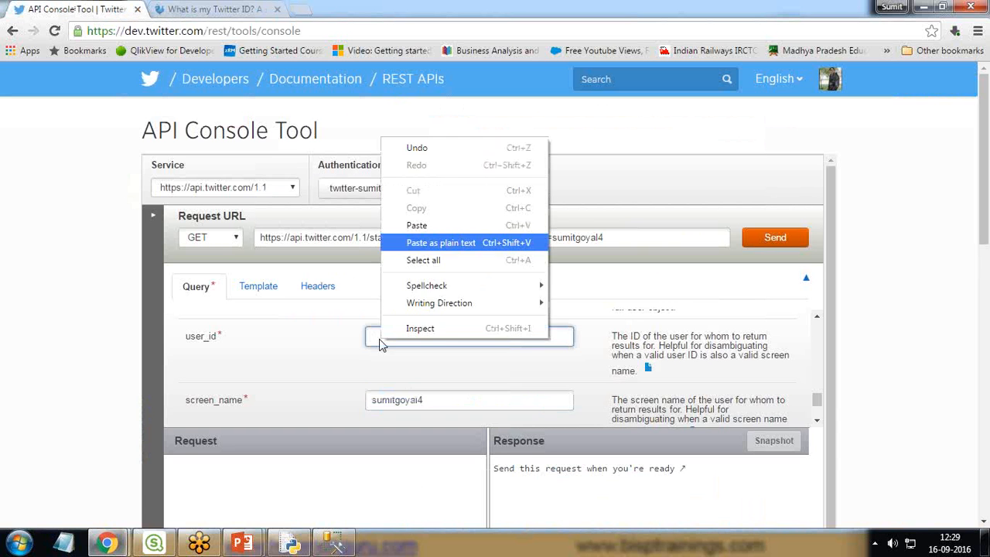
pyautogui.click(425, 229)
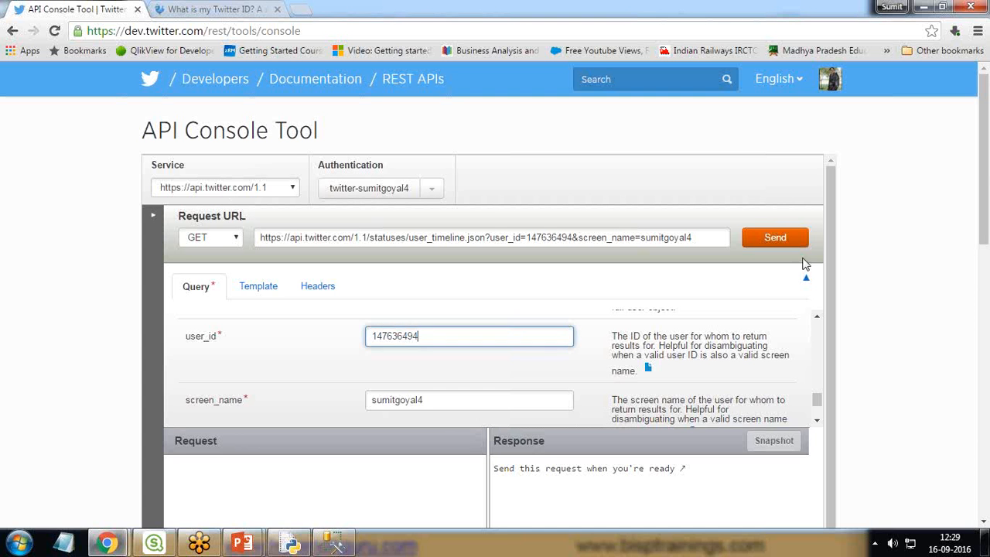
# Step: Send the user_timeline request and examine the status, content length and other headers in the response
pyautogui.click(773, 238)
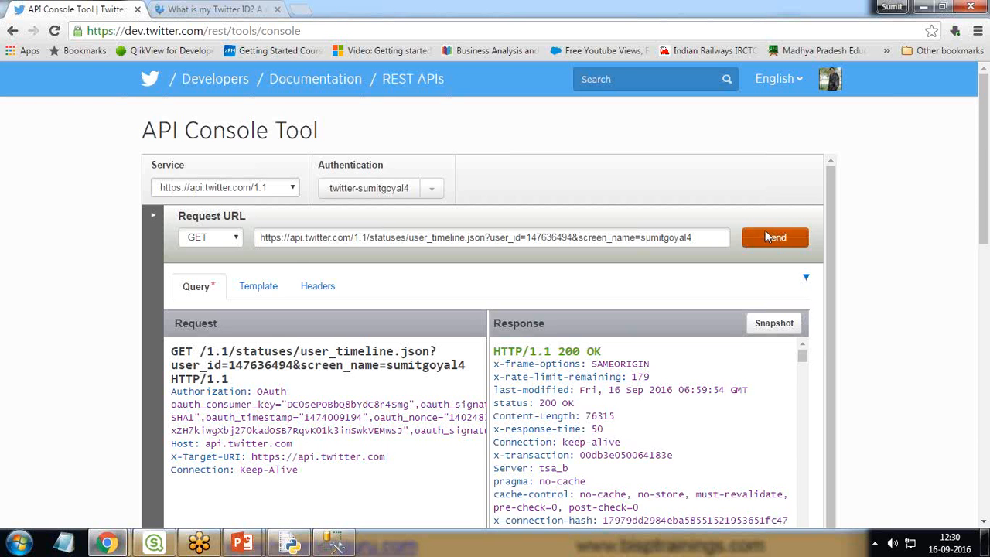
pyautogui.scroll(-3, 776, 456)
pyautogui.scroll(3, 777, 457)
pyautogui.scroll(-3, 905, 420)
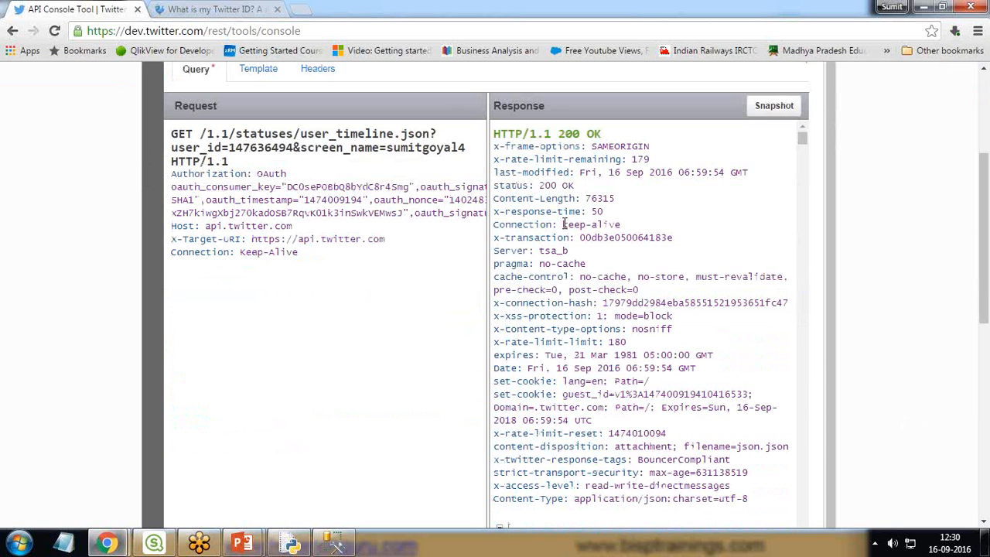
pyautogui.moveTo(585, 200); pyautogui.dragTo(616, 199)
pyautogui.moveTo(539, 185); pyautogui.dragTo(578, 186)
pyautogui.scroll(-10, 634, 329)
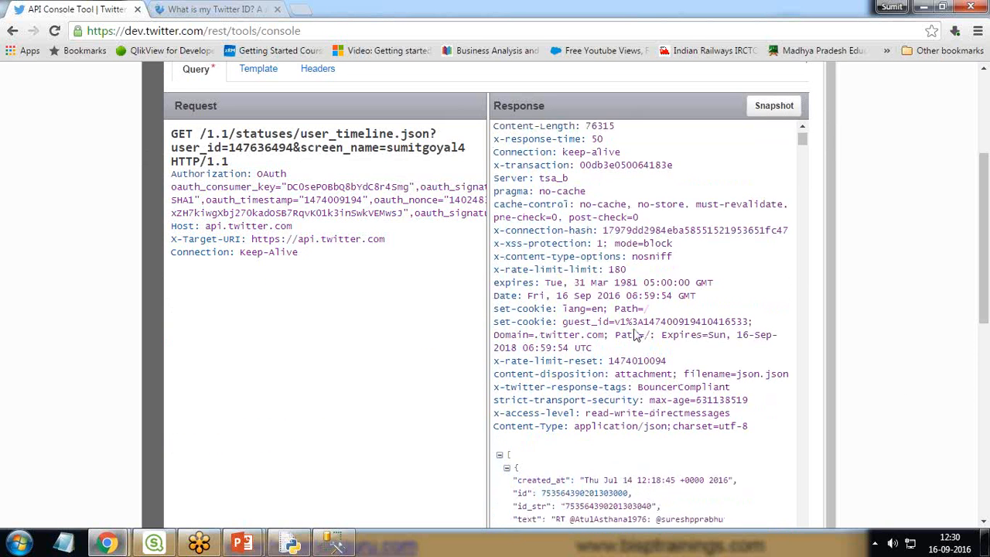
# Step: Examine the tweet entries in the JSON body of the API console's response
pyautogui.scroll(-2, 634, 335)
pyautogui.scroll(12, 634, 331)
pyautogui.scroll(-4, 669, 370)
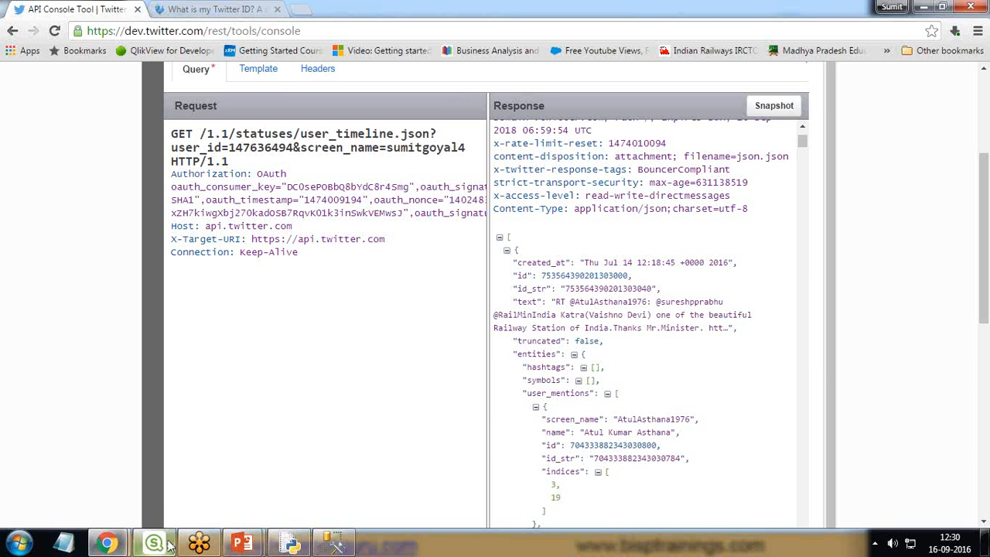
# Step: Copy the full user_timeline request URL from the API console for the Qlik Sense REST connection
pyautogui.moveTo(170, 543)
pyautogui.click(170, 495)
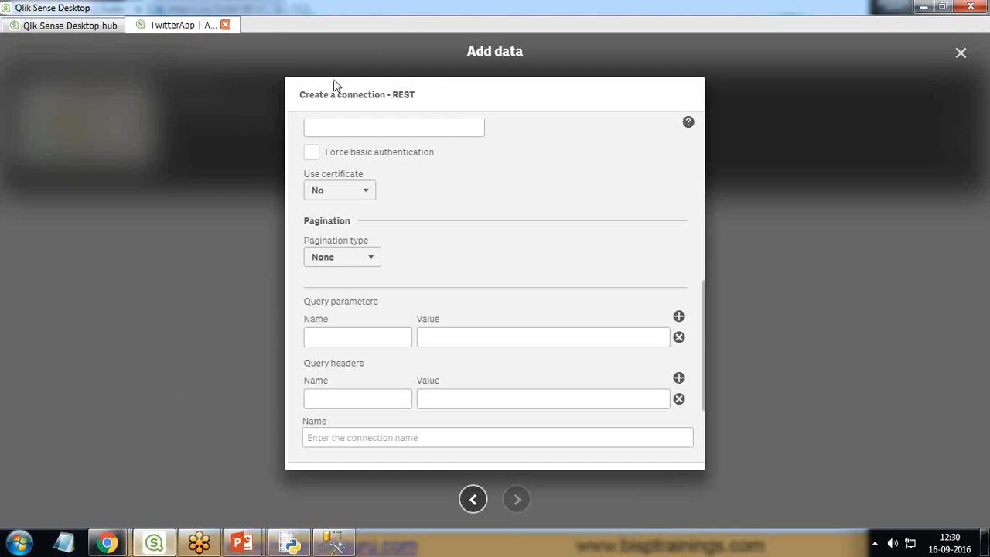
pyautogui.scroll(5, 507, 220)
pyautogui.click(378, 171)
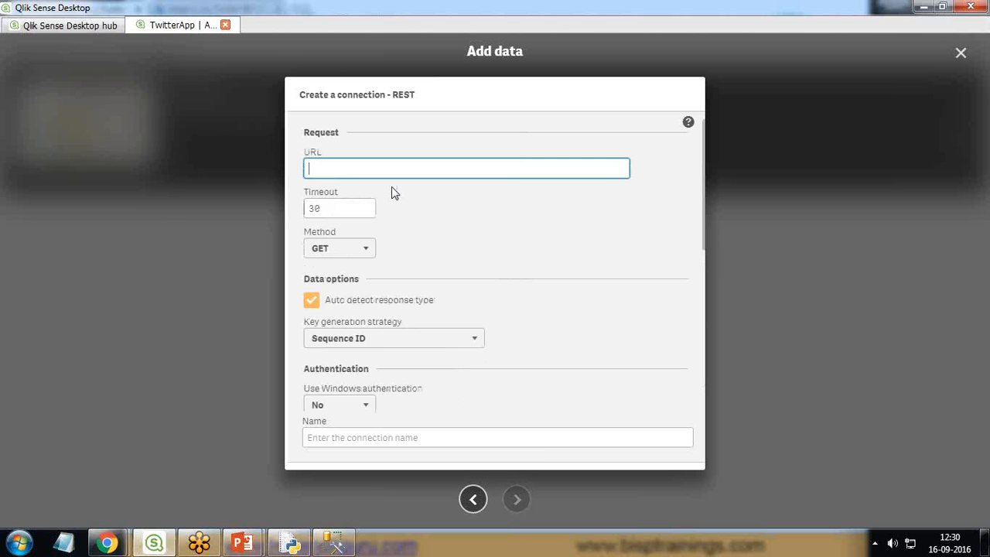
pyautogui.hotkey('alt', 'Tab')
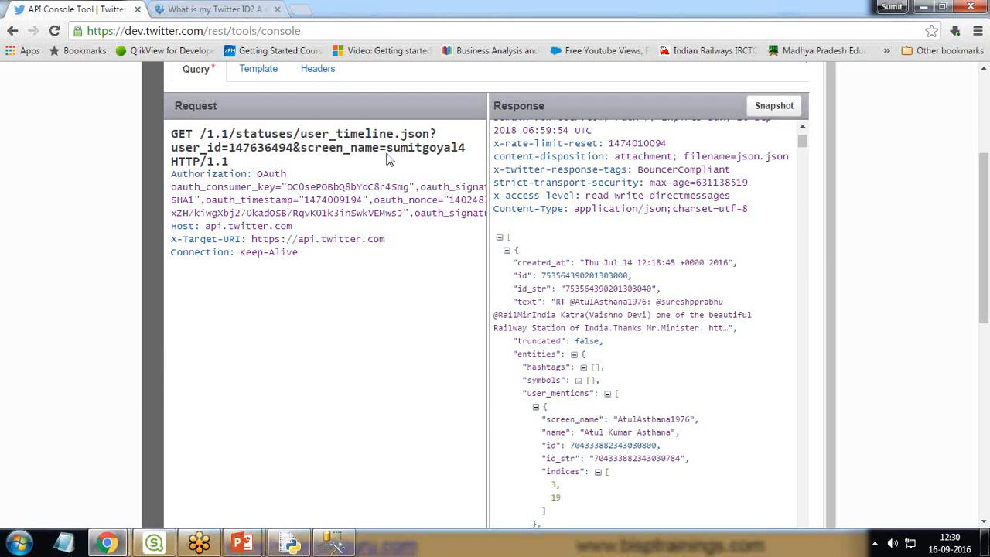
pyautogui.scroll(3, 562, 240)
pyautogui.moveTo(692, 237); pyautogui.dragTo(261, 239)
pyautogui.rightClick(291, 239)
pyautogui.click(321, 271)
# Step: Paste the copied request URL into the REST connection in Qlik Sense and check its GET method against the console
pyautogui.hotkey('alt', 'Tab')
pyautogui.click(354, 168)
pyautogui.hotkey('ctrl', 'v')
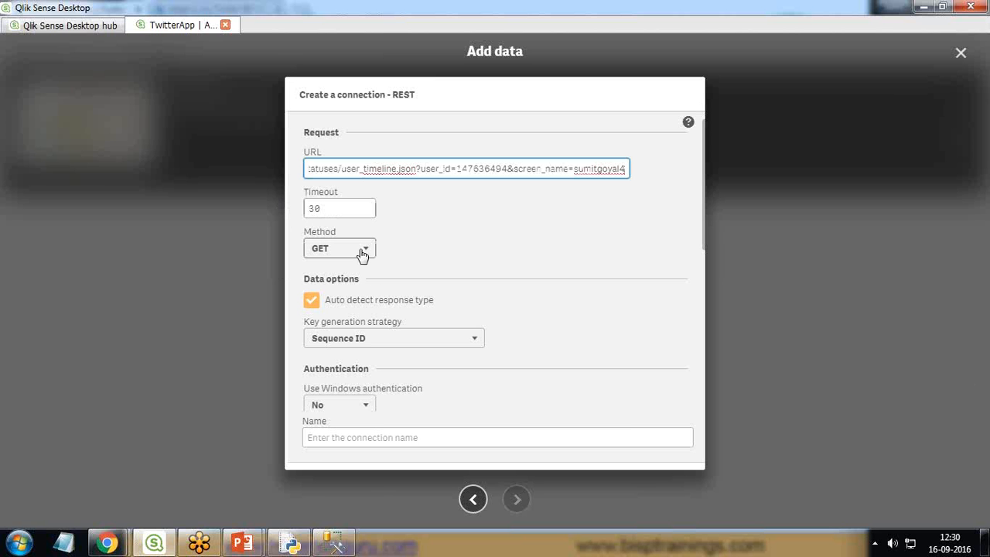
pyautogui.hotkey('alt', 'Tab')
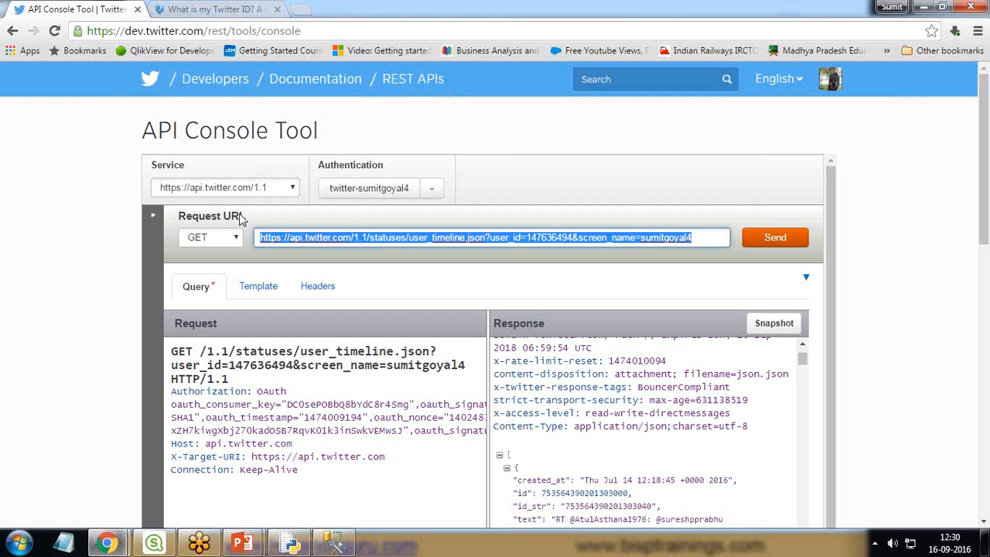
pyautogui.hotkey('alt', 'Tab')
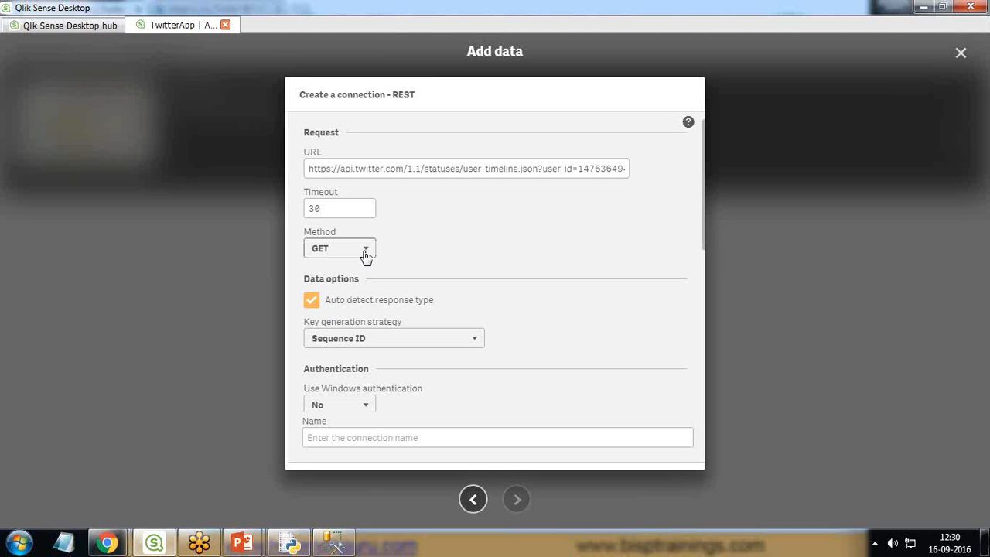
# Step: Enter the account's e-mail as the user name and the account password in the connection's authentication settings
pyautogui.scroll(-2, 507, 255)
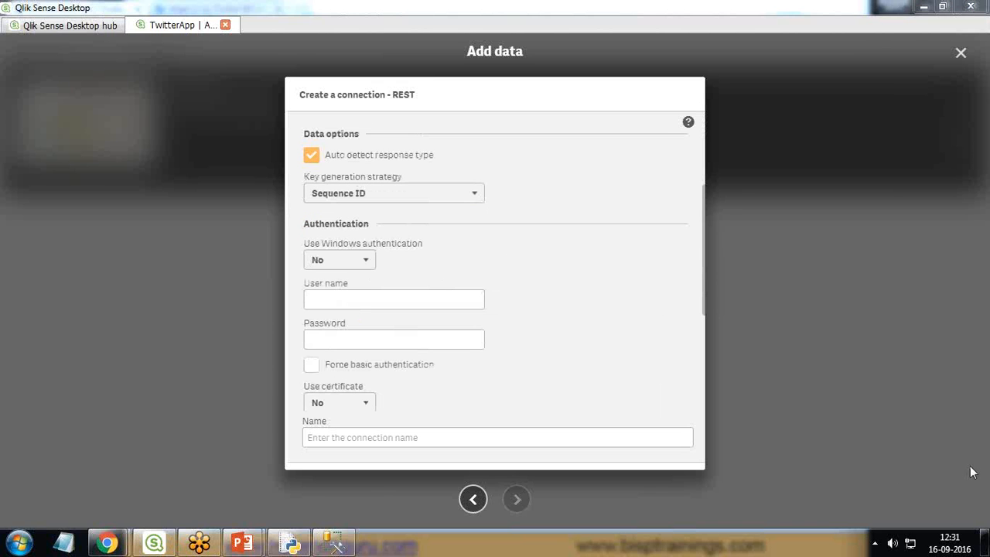
pyautogui.click(824, 465)
pyautogui.moveTo(293, 169); pyautogui.dragTo(284, 224)
pyautogui.moveTo(291, 178)
pyautogui.mouseDown()
pyautogui.moveTo(526, 205)
pyautogui.moveTo(291, 220)
pyautogui.moveTo(394, 236)
pyautogui.moveTo(371, 258)
pyautogui.moveTo(299, 261)
pyautogui.moveTo(299, 240)
pyautogui.mouseUp()
pyautogui.click(910, 465)
pyautogui.click(418, 301)
pyautogui.press('Tab')
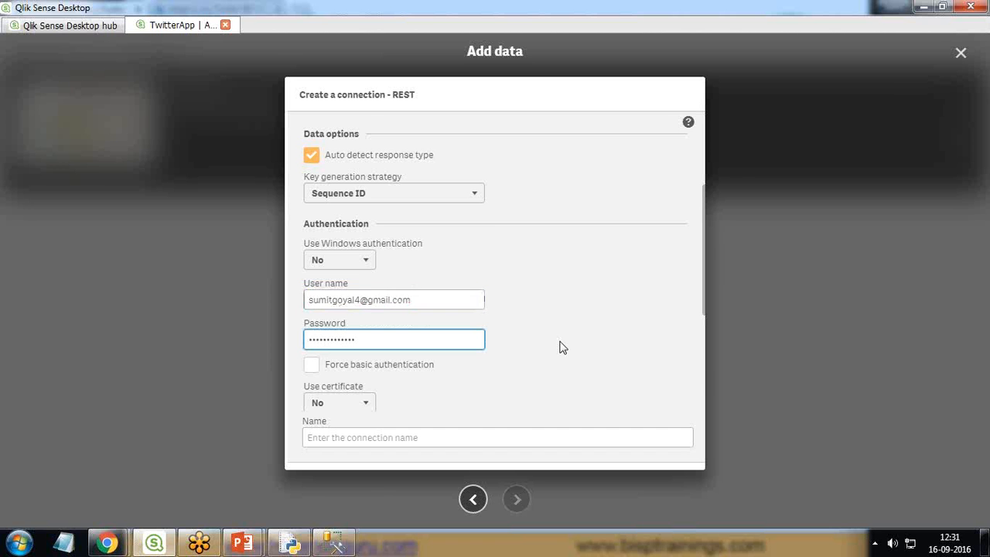
# Step: Keep the connection's certificate use at No and its pagination type at None
pyautogui.scroll(-2, 464, 329)
pyautogui.click(340, 262)
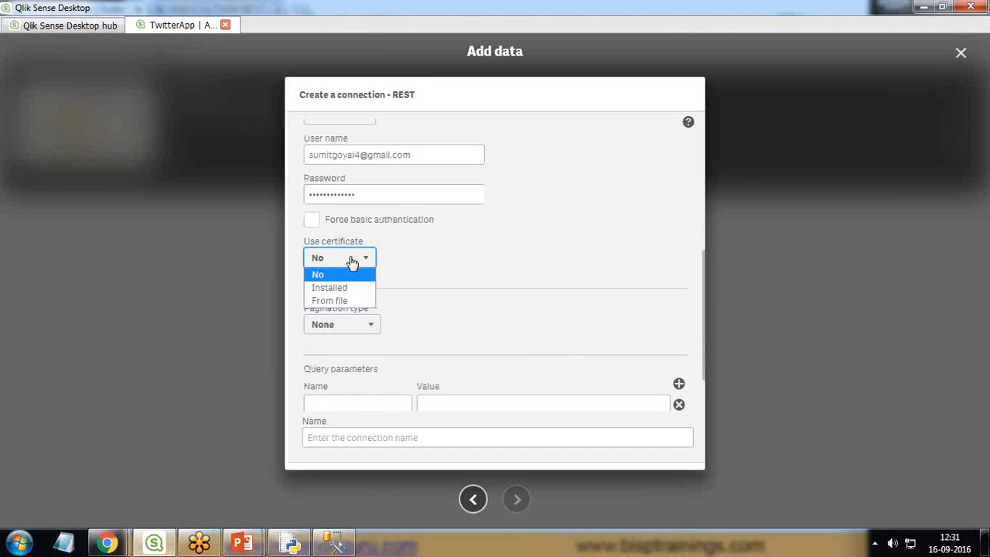
pyautogui.click(325, 280)
pyautogui.scroll(-1, 422, 272)
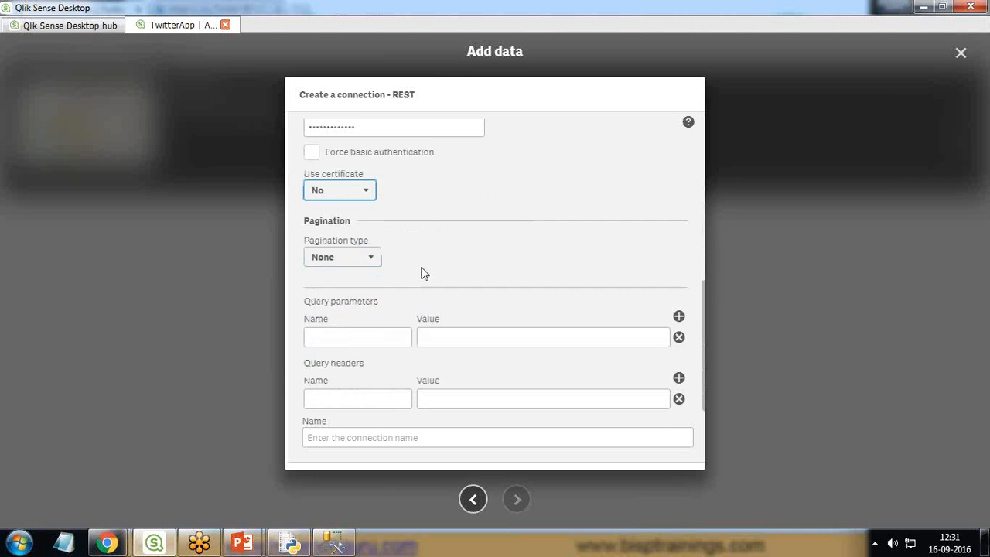
pyautogui.click(347, 259)
pyautogui.click(337, 275)
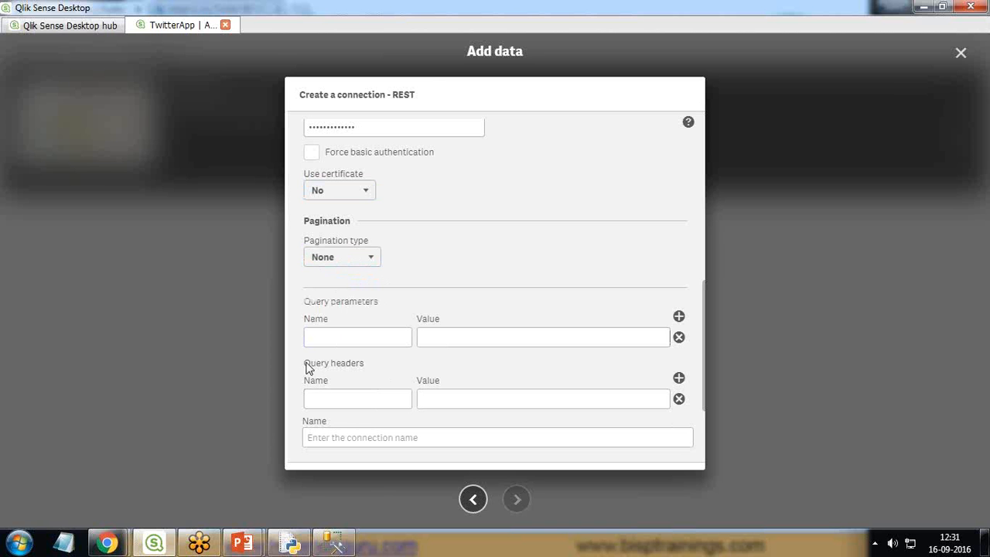
# Step: Copy the Authorization header name from the console's request and paste it as the first query header's name
pyautogui.click(337, 399)
pyautogui.hotkey('alt', 'Tab')
pyautogui.scroll(-1, 270, 384)
pyautogui.click(190, 272)
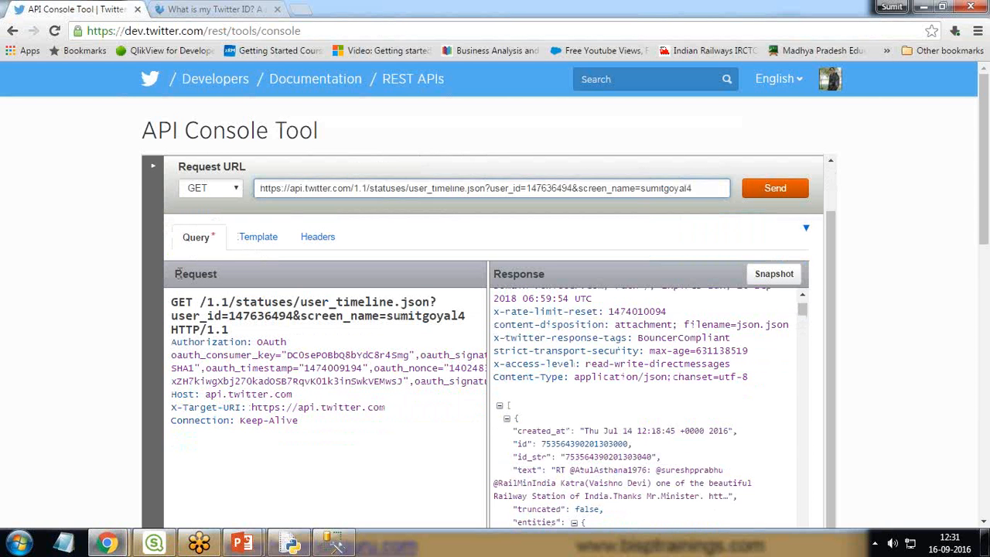
pyautogui.moveTo(178, 342); pyautogui.dragTo(249, 342)
pyautogui.click(186, 357)
pyautogui.hotkey('alt', 'Tab')
pyautogui.click(333, 392)
pyautogui.hotkey('ctrl', 'v')
# Step: Copy the complete OAuth string from the console's request and paste it as the Authorization header's value
pyautogui.click(430, 397)
pyautogui.hotkey('alt', 'Tab')
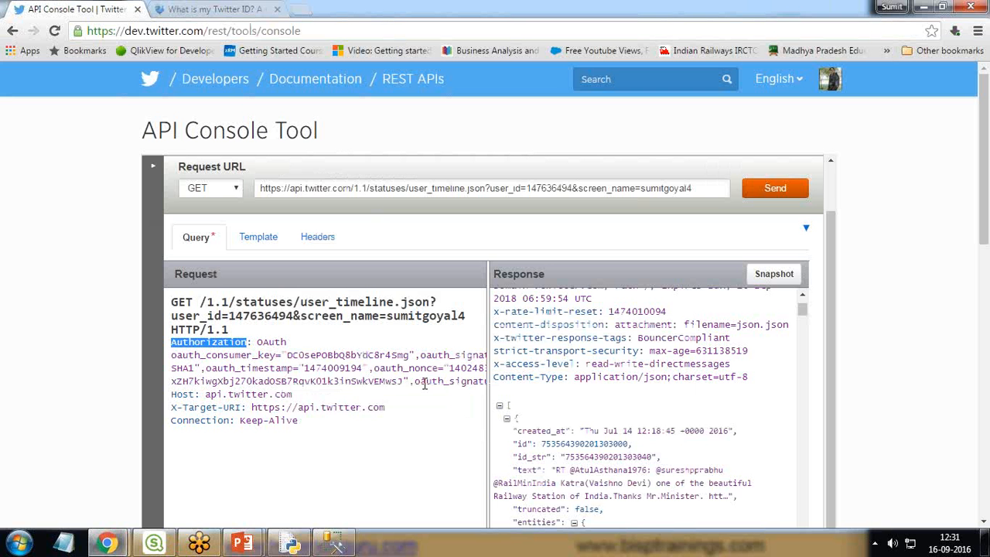
pyautogui.moveTo(257, 342); pyautogui.dragTo(309, 382)
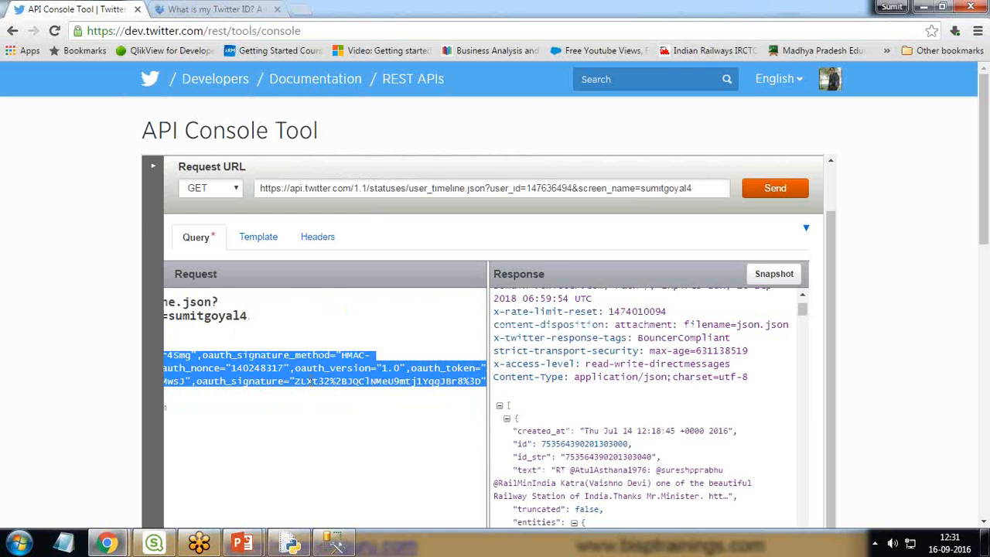
pyautogui.rightClick(283, 368)
pyautogui.click(313, 380)
pyautogui.moveTo(983, 216); pyautogui.dragTo(982, 337)
pyautogui.moveTo(980, 259); pyautogui.dragTo(446, 345)
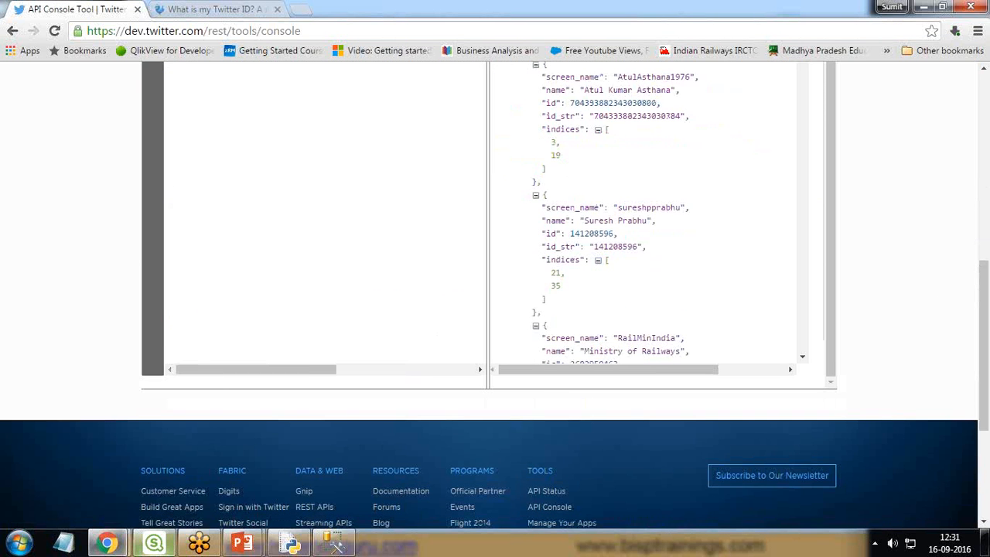
pyautogui.click(154, 543)
pyautogui.rightClick(457, 401)
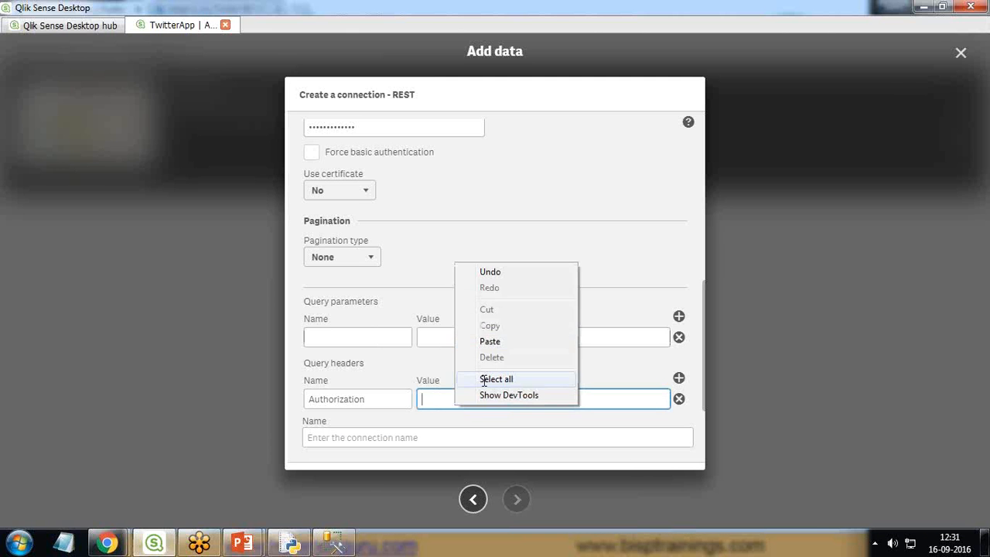
pyautogui.click(495, 343)
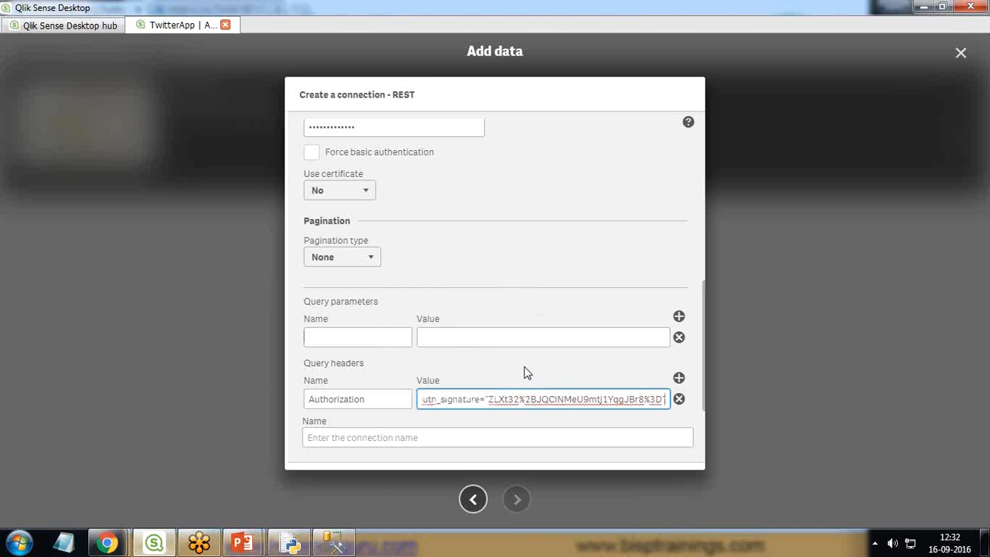
# Step: Add a second query header and name it Host, copied from the console's request
pyautogui.click(678, 381)
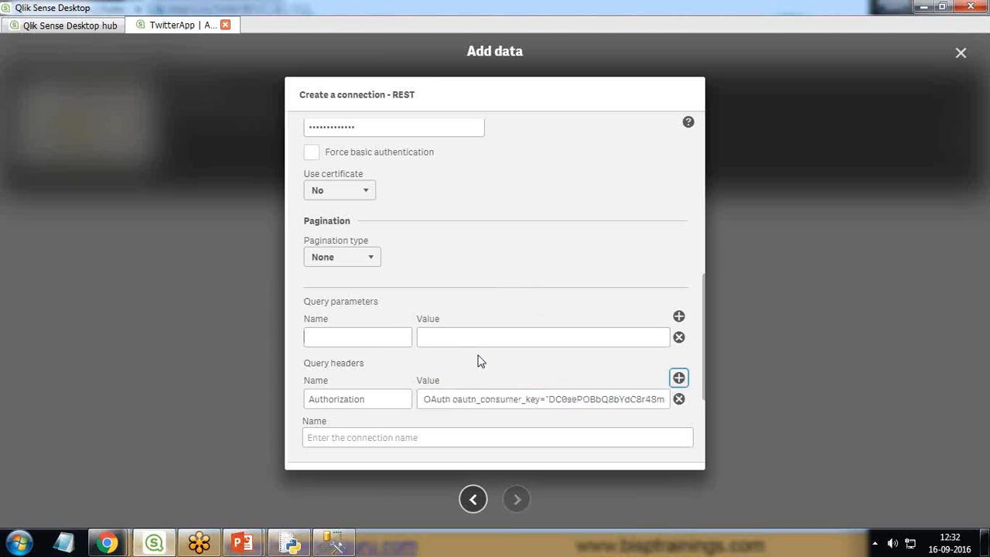
pyautogui.click(359, 399)
pyautogui.hotkey('alt', 'Tab')
pyautogui.scroll(6, 198, 310)
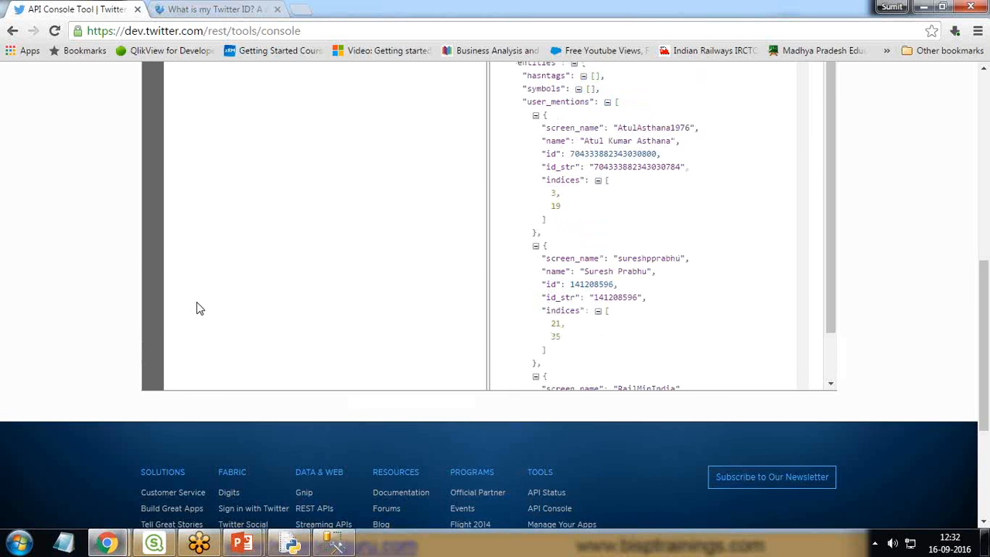
pyautogui.doubleClick(173, 368)
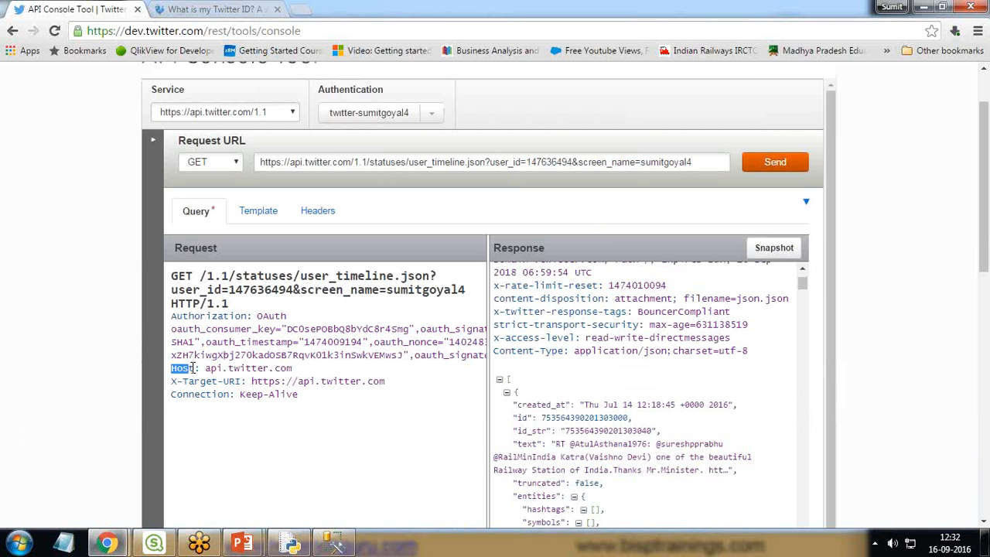
pyautogui.hotkey('alt', 'Tab')
pyautogui.click(357, 407)
pyautogui.hotkey('ctrl', 'v')
# Step: Copy api.twitter.com from the console's request and paste it as the Host header's value
pyautogui.hotkey('alt', 'Tab')
pyautogui.moveTo(205, 368); pyautogui.dragTo(297, 375)
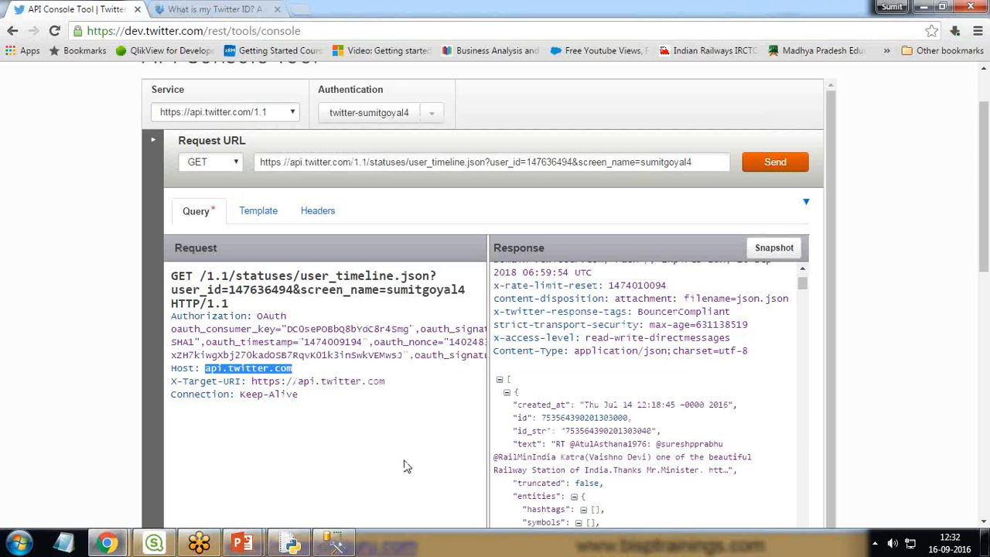
pyautogui.hotkey('alt', 'Tab')
pyautogui.click(449, 397)
pyautogui.hotkey('ctrl', 'v')
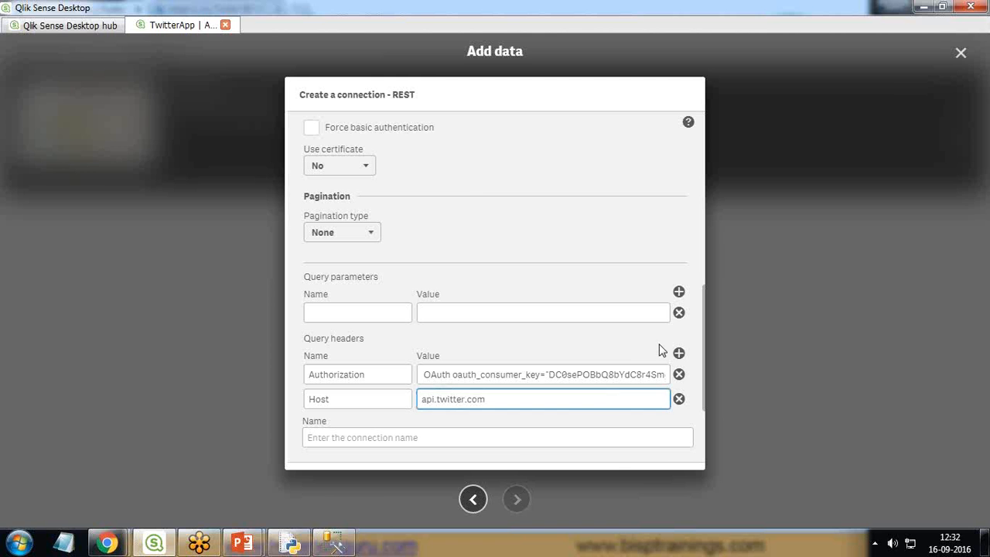
# Step: Add a third query header and name it X-Target-URI, copied from the console's request
pyautogui.hotkey('alt', 'Tab')
pyautogui.moveTo(171, 382); pyautogui.dragTo(243, 381)
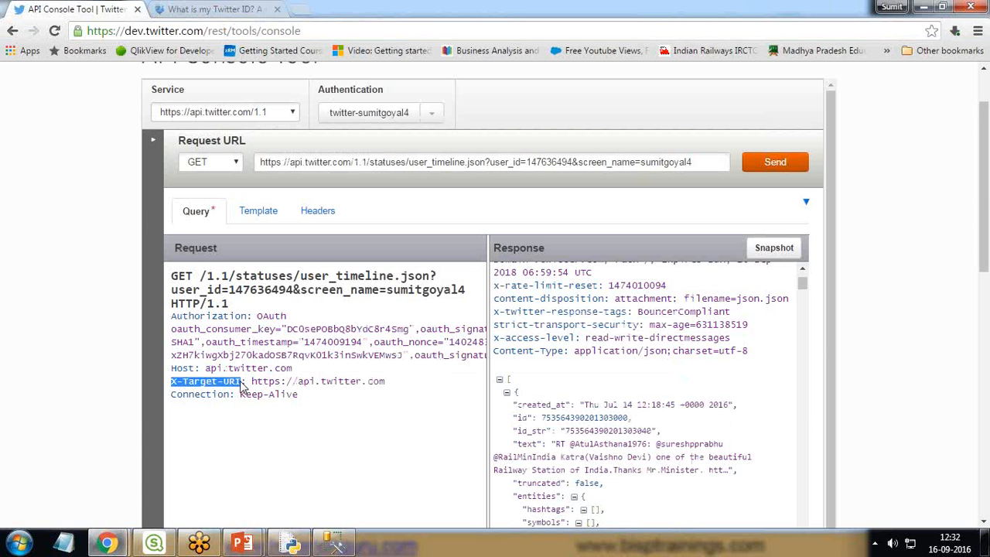
pyautogui.hotkey('alt', 'Tab')
pyautogui.click(343, 401)
pyautogui.click(449, 337)
pyautogui.click(347, 401)
pyautogui.hotkey('ctrl', 'v')
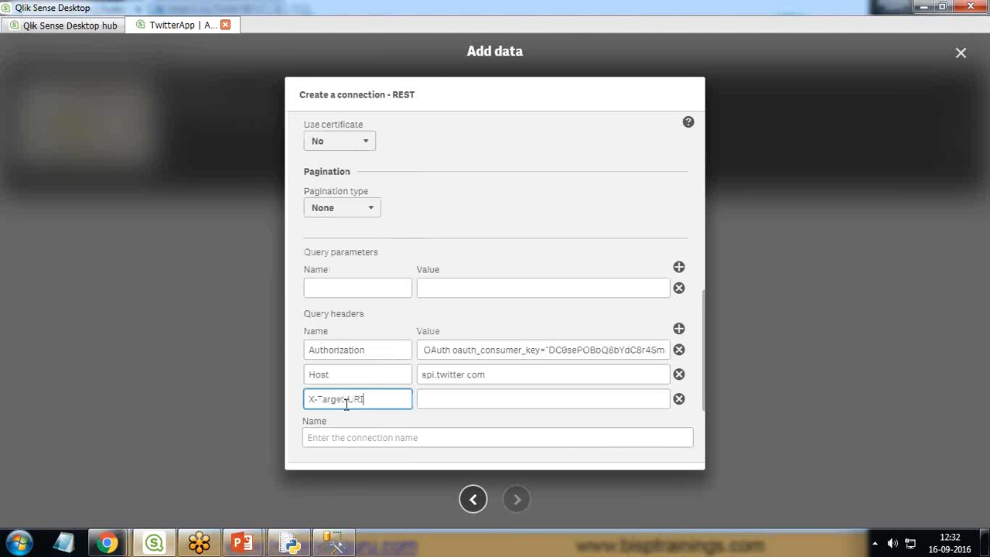
pyautogui.hotkey('alt', 'Tab')
pyautogui.click(251, 381)
pyautogui.moveTo(251, 381); pyautogui.dragTo(389, 386)
pyautogui.hotkey('ctrl', 'c')
pyautogui.hotkey('alt', 'Tab')
pyautogui.press('Tab')
pyautogui.hotkey('ctrl', 'v')
# Step: Name the REST connection TwitterdataConn and proceed to selecting the data to load
pyautogui.click(380, 439)
pyautogui.write('Twitter')
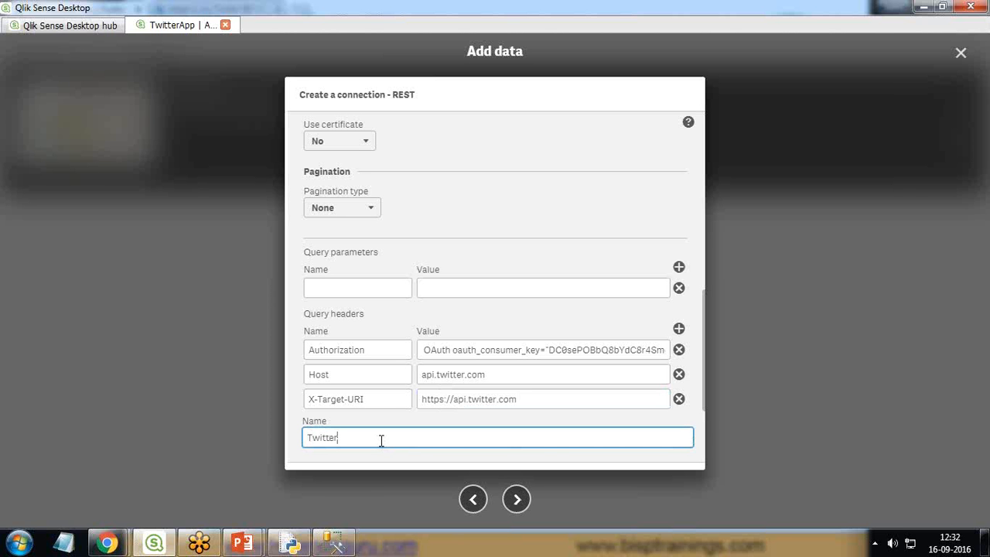
pyautogui.write('dat')
pyautogui.write('ataConnector')
pyautogui.click(518, 501)
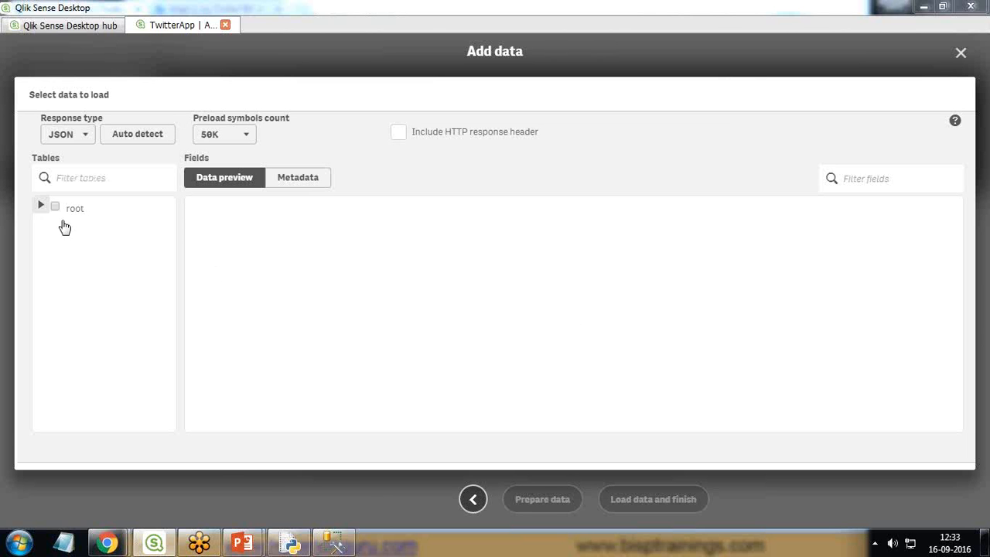
# Step: Select the root table with its nested tables and preview its data again with a preload symbols count of 5M
pyautogui.click(41, 207)
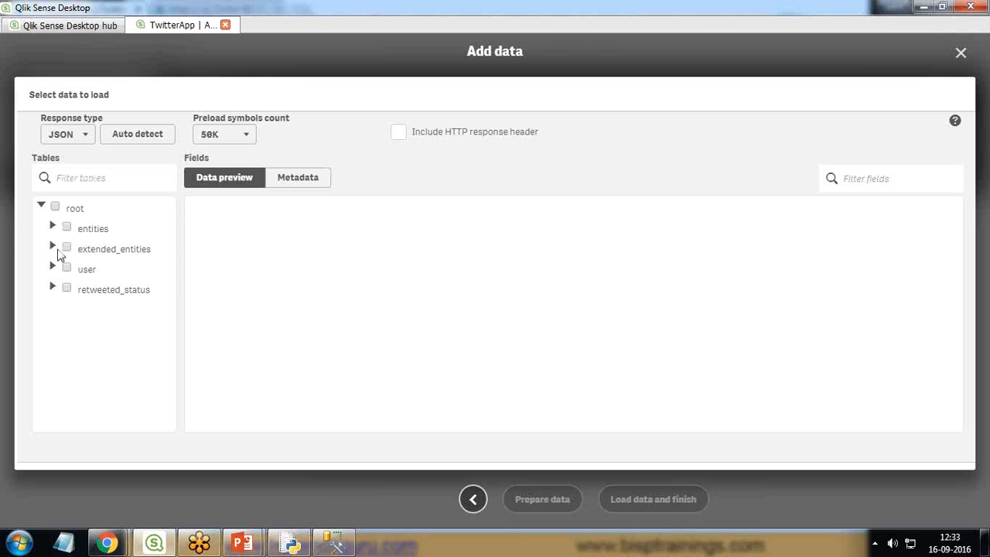
pyautogui.click(55, 207)
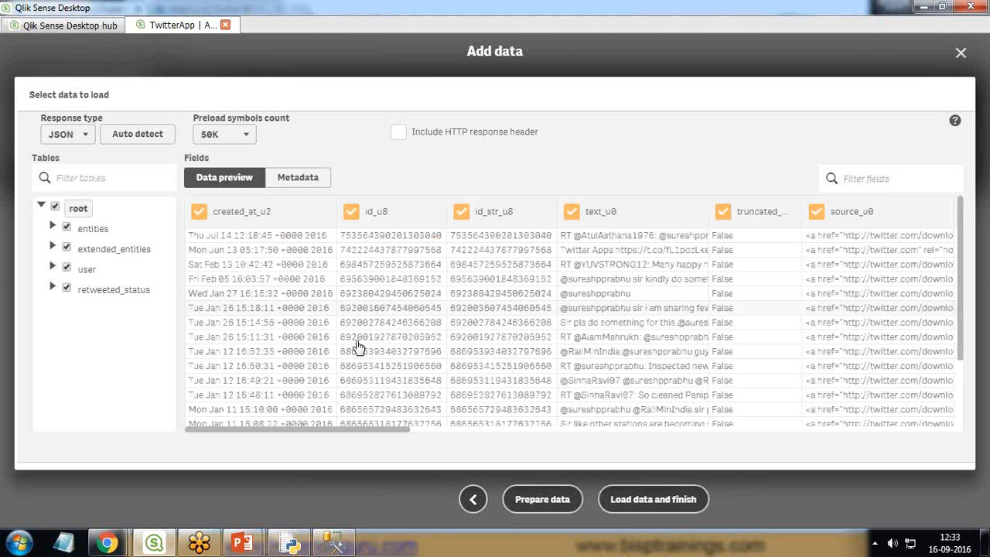
pyautogui.click(246, 134)
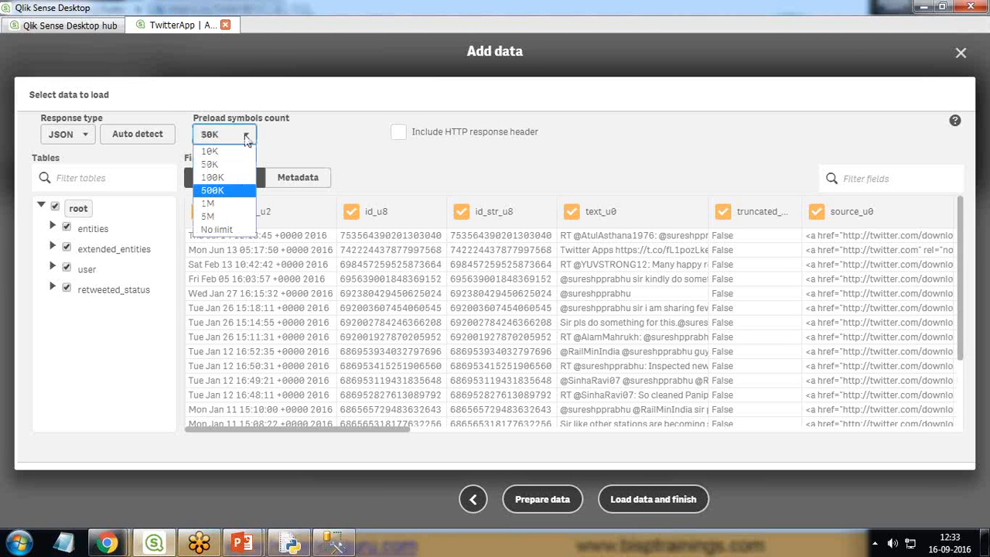
pyautogui.click(219, 216)
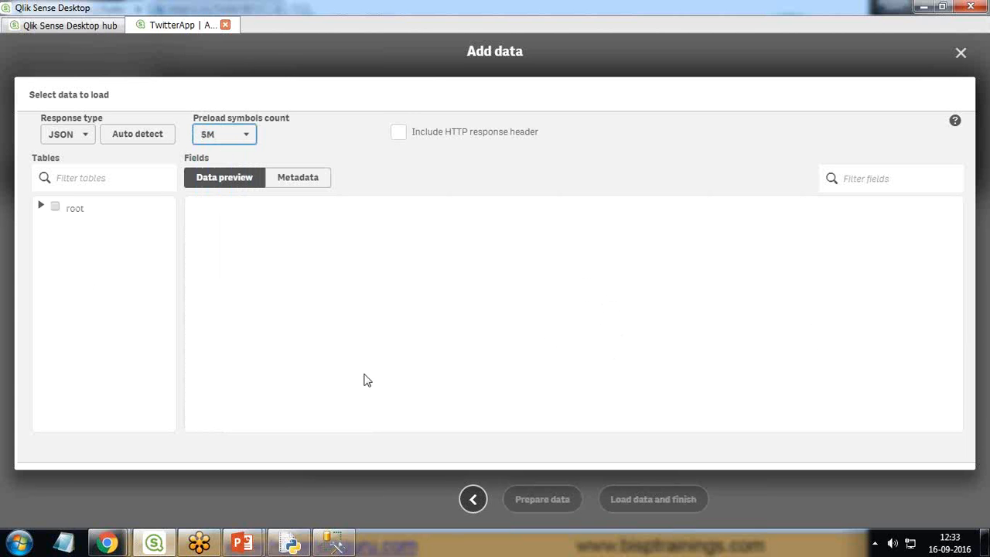
pyautogui.click(76, 214)
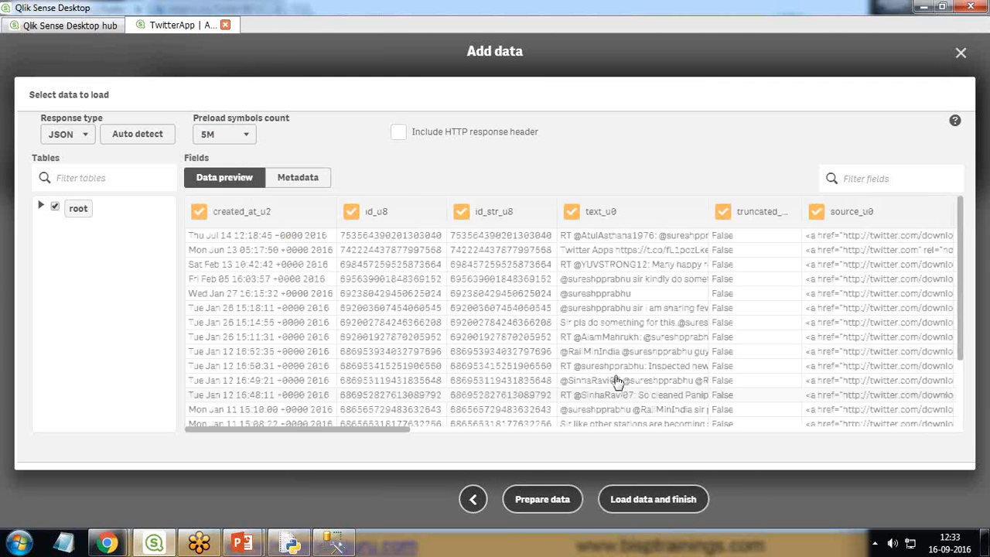
pyautogui.scroll(-3, 889, 288)
pyautogui.scroll(3, 889, 287)
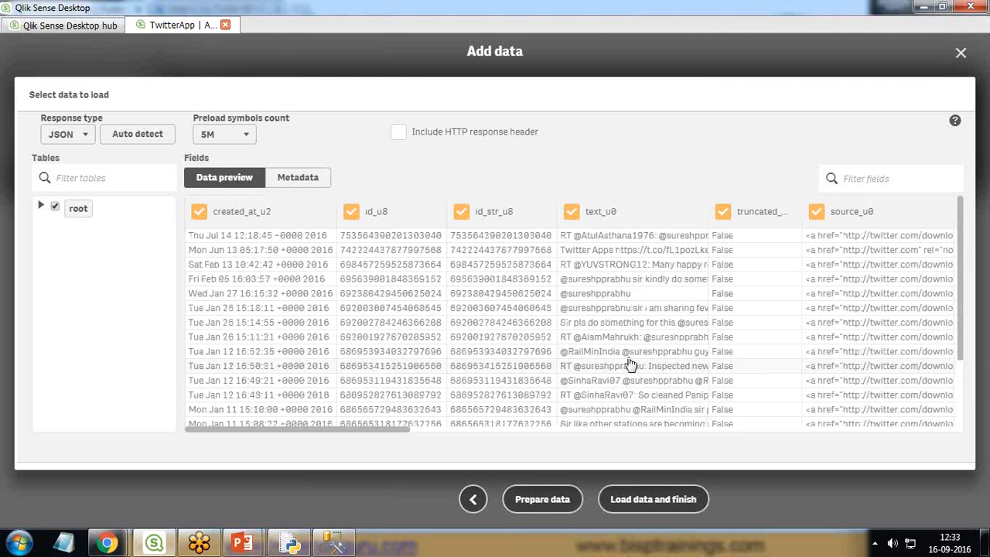
# Step: Set the preload symbols count to No limit and select the root table, leaving the HTTP response header excluded
pyautogui.click(232, 135)
pyautogui.click(224, 230)
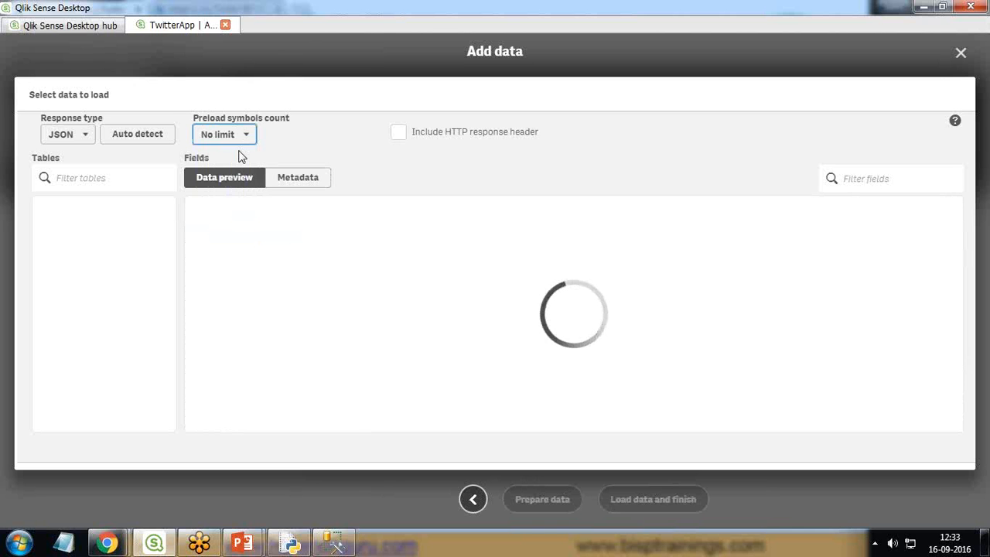
pyautogui.click(398, 132)
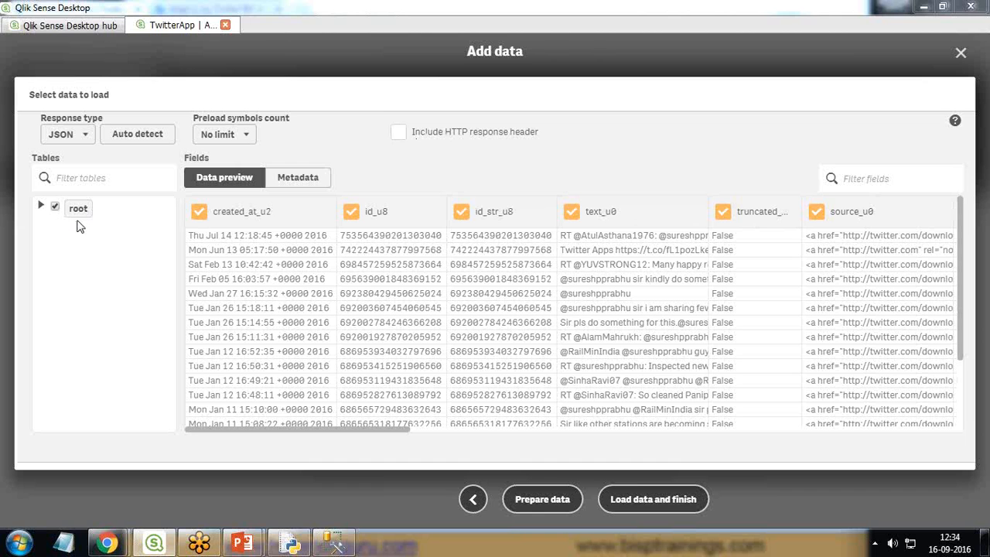
# Step: Review the root table's data rows and field metadata, and load the selected data into the app
pyautogui.moveTo(342, 429)
pyautogui.mouseDown()
pyautogui.moveTo(690, 430)
pyautogui.moveTo(341, 430)
pyautogui.mouseUp()
pyautogui.scroll(-5, 364, 293)
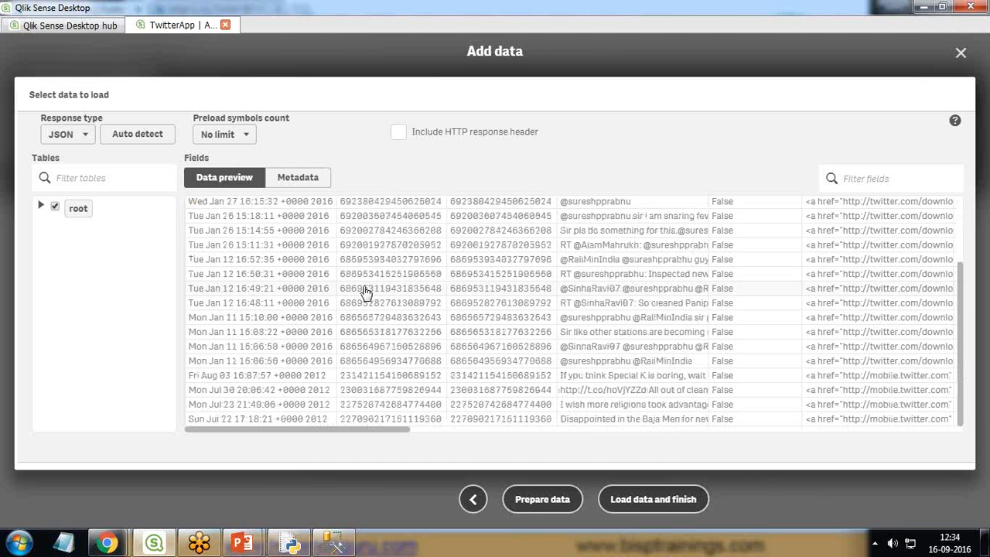
pyautogui.click(295, 178)
pyautogui.scroll(-1, 246, 341)
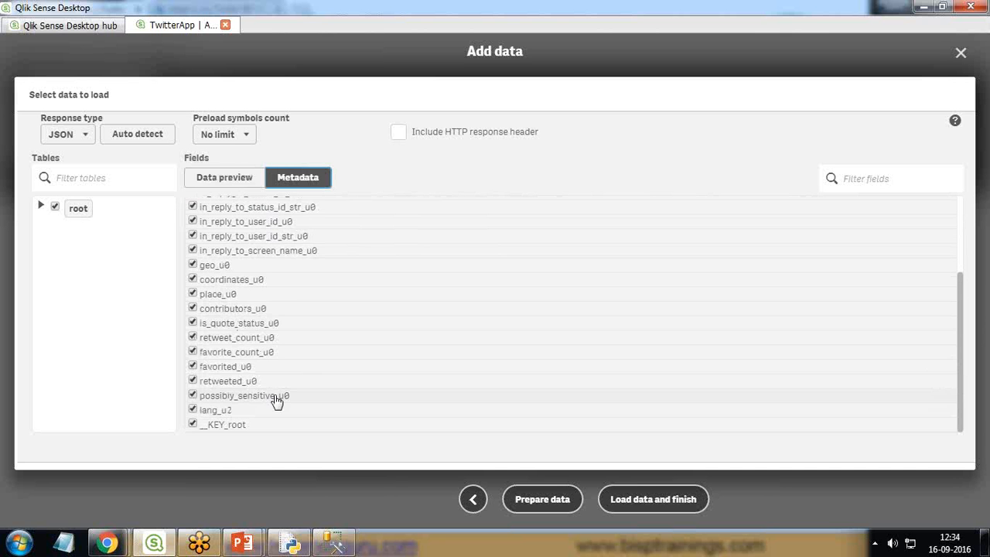
pyautogui.scroll(5, 260, 277)
pyautogui.click(225, 179)
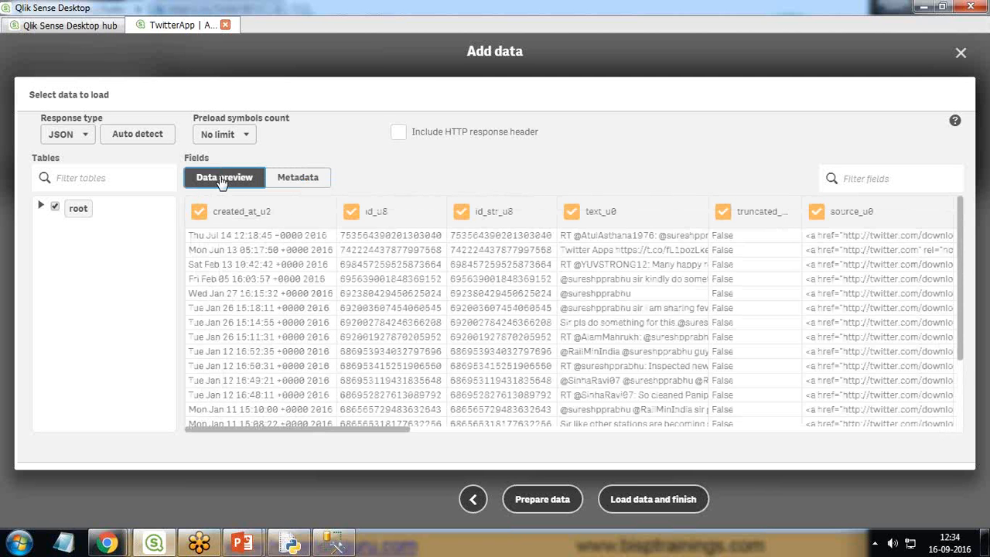
pyautogui.click(646, 501)
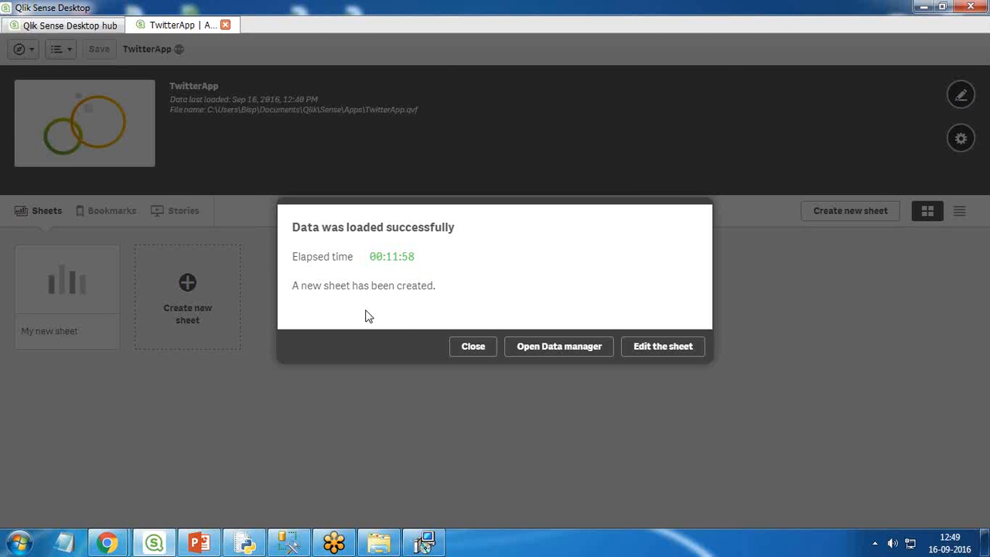
# Step: Open the newly created sheet for editing and place a bar chart on it
pyautogui.click(655, 349)
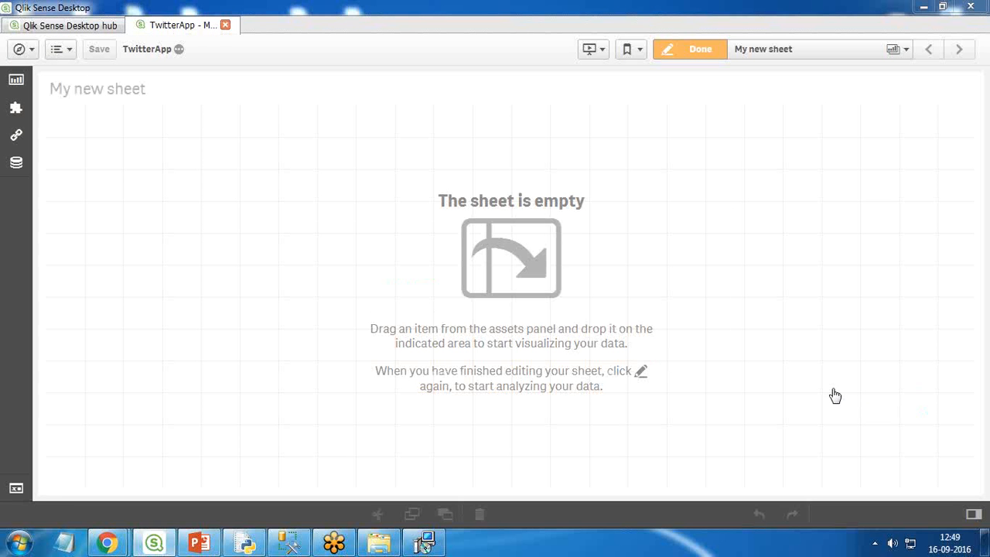
pyautogui.click(17, 81)
pyautogui.moveTo(77, 140); pyautogui.dragTo(418, 221)
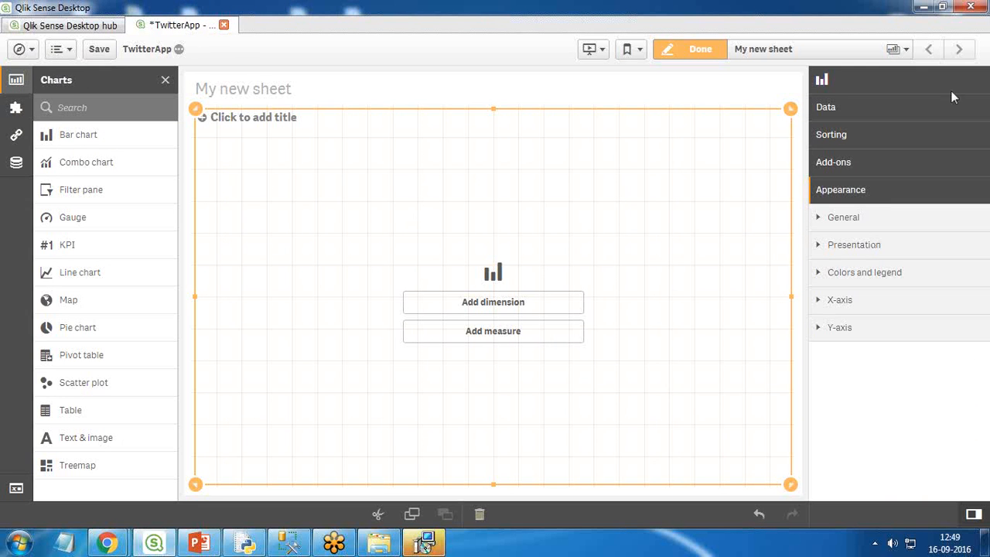
# Step: Give the bar chart the dimension name and the measure Count(name), and finish editing the sheet
pyautogui.click(495, 307)
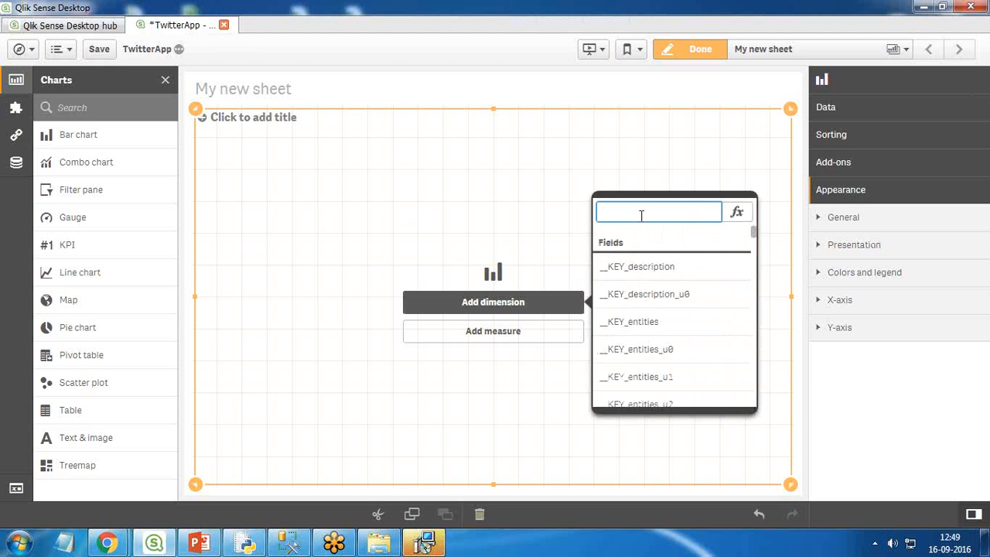
pyautogui.write('name')
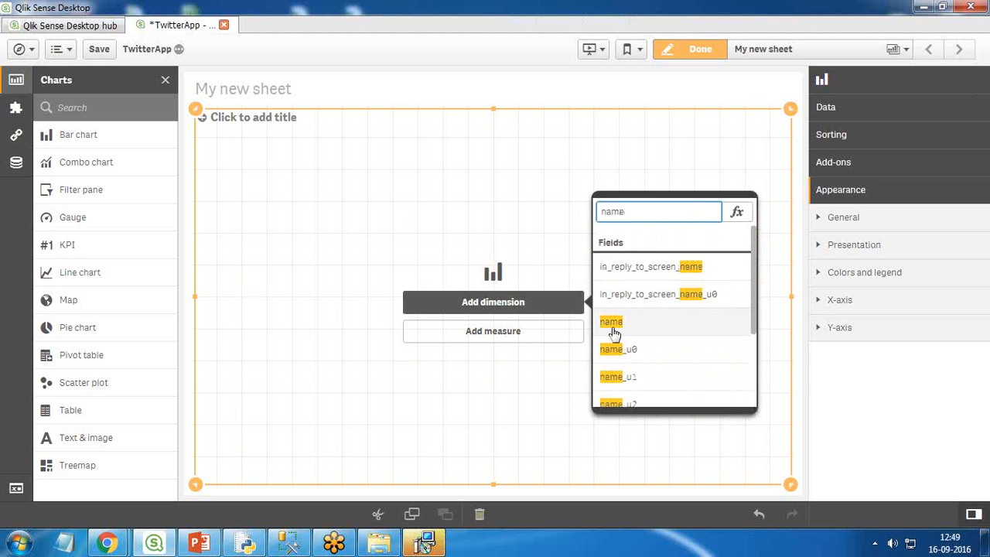
pyautogui.click(611, 324)
pyautogui.click(501, 339)
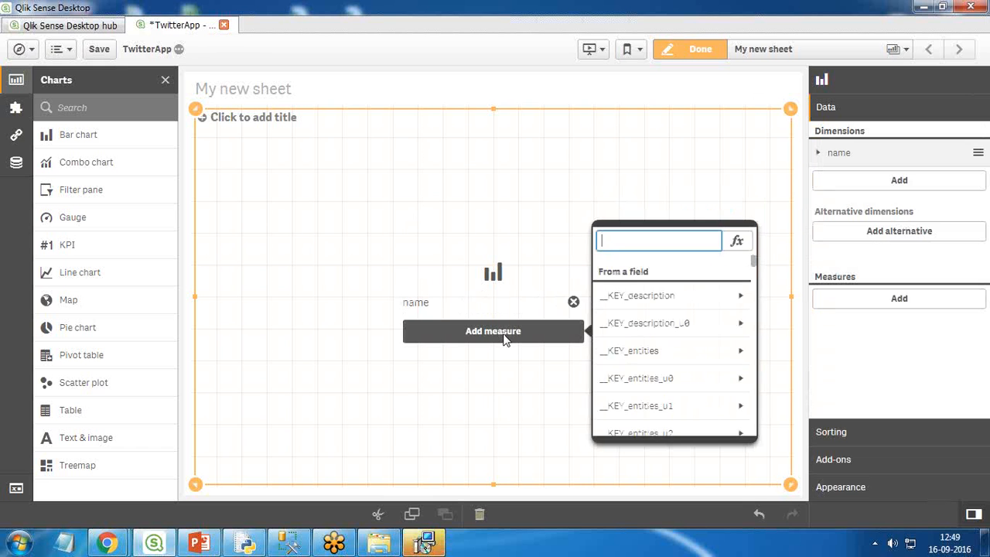
pyautogui.write('name')
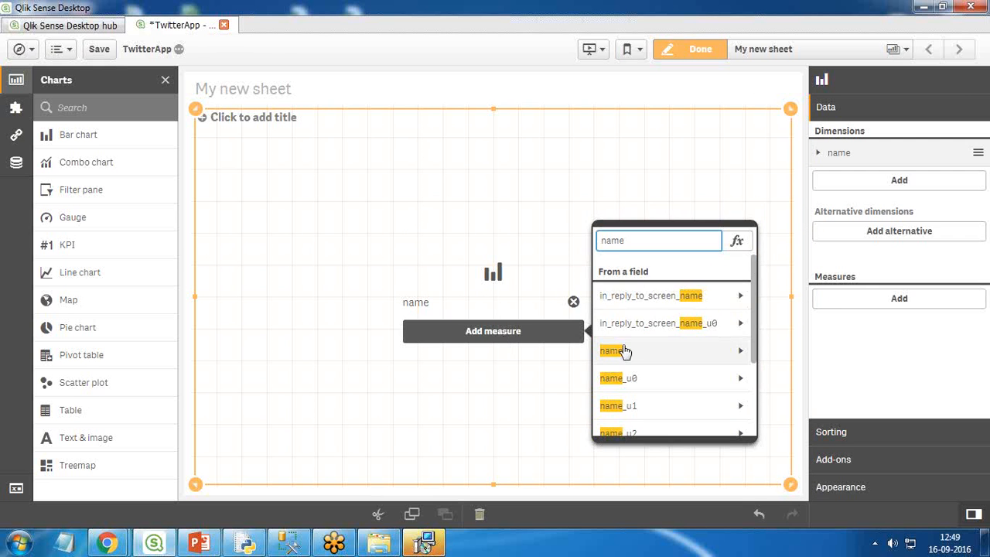
pyautogui.click(622, 357)
pyautogui.click(629, 325)
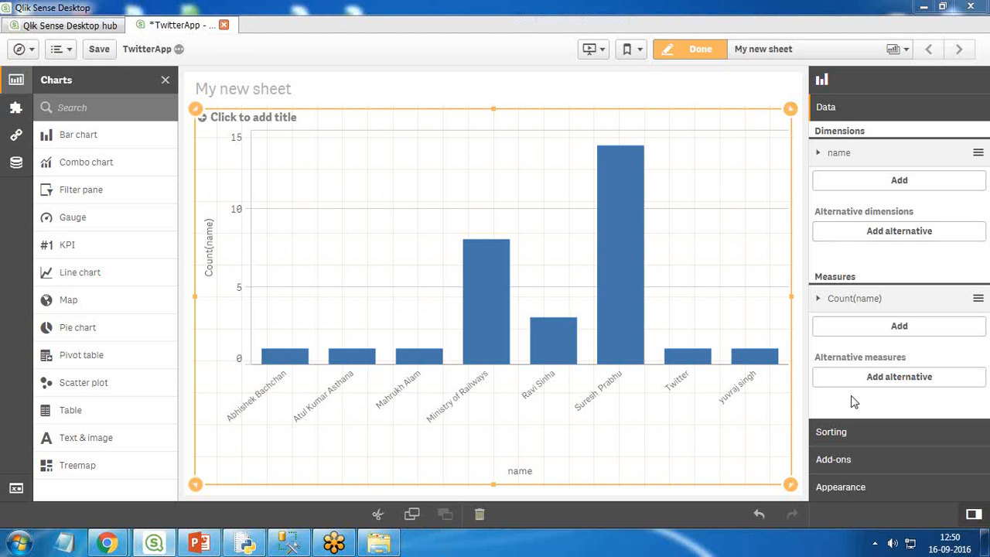
pyautogui.click(692, 53)
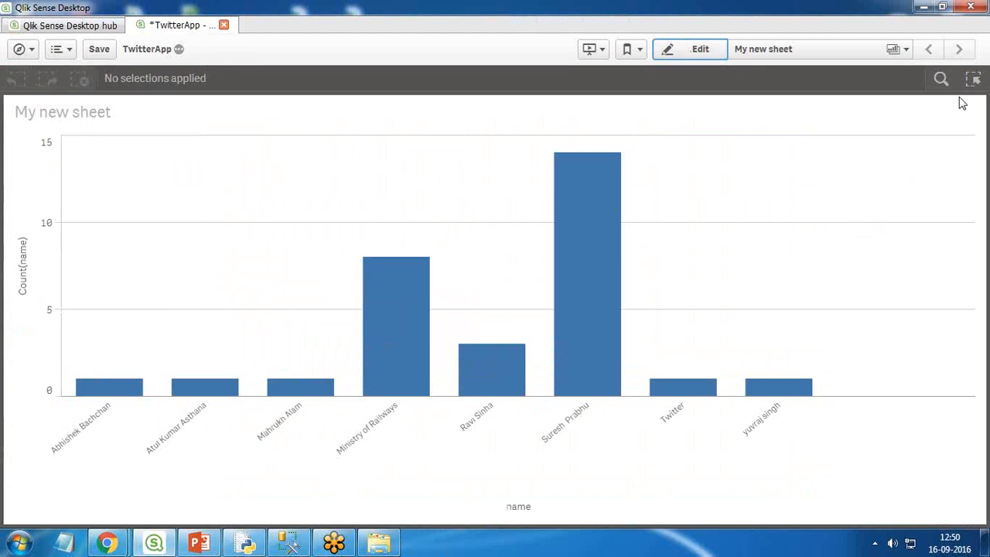